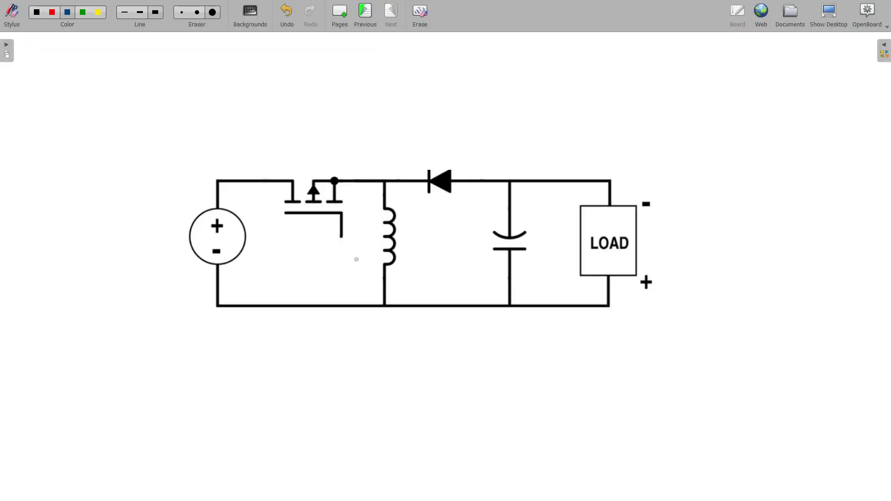
- Label the circuit components in blue as Vin, S, L, D, C and R
{"action": "key", "text": "ctrl+z"}
{"action": "mouse_move", "coordinate": [148, 225]}
{"action": "left_mouse_down"}
{"action": "mouse_move", "coordinate": [164, 222]}
{"action": "mouse_move", "coordinate": [170, 238]}
{"action": "mouse_move", "coordinate": [185, 226]}
{"action": "left_mouse_up"}
{"action": "left_click", "coordinate": [170, 224]}
{"action": "left_click_drag", "start_coordinate": [312, 149], "coordinate": [299, 163]}
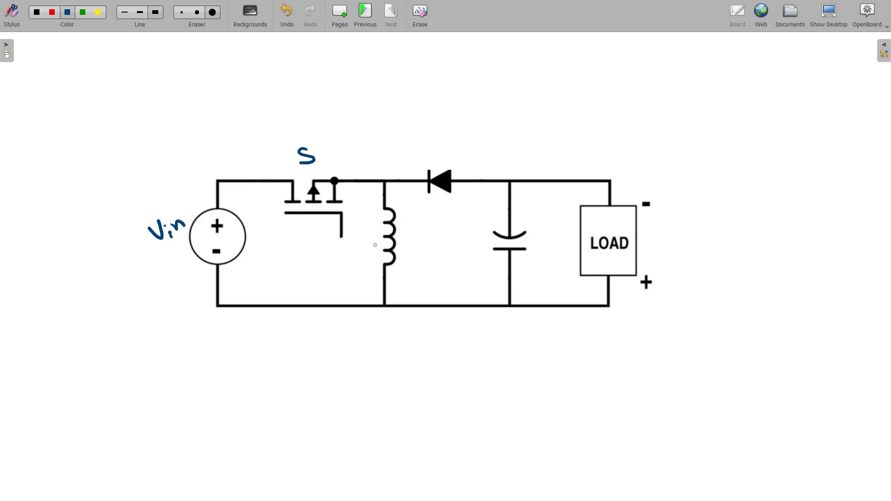
{"action": "mouse_move", "coordinate": [361, 233]}
{"action": "left_mouse_down"}
{"action": "mouse_move", "coordinate": [364, 246]}
{"action": "mouse_move", "coordinate": [371, 237]}
{"action": "left_mouse_up"}
{"action": "left_click_drag", "start_coordinate": [435, 143], "coordinate": [438, 157]}
{"action": "left_click_drag", "start_coordinate": [483, 240], "coordinate": [485, 252]}
{"action": "mouse_move", "coordinate": [649, 235]}
{"action": "left_mouse_down"}
{"action": "mouse_move", "coordinate": [655, 228]}
{"action": "mouse_move", "coordinate": [659, 245]}
{"action": "left_mouse_up"}
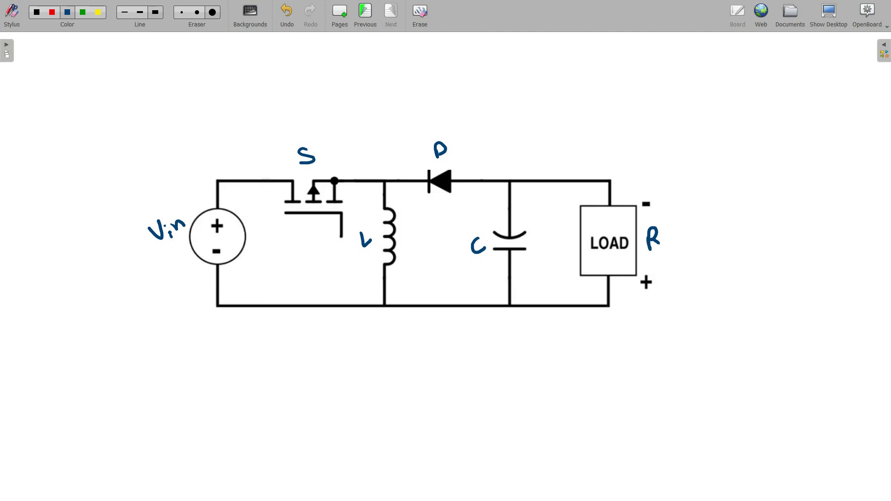
- Sketch red voltage measurement blocks across the source and the load, each connected to a Scope and a Display
{"action": "left_click_drag", "start_coordinate": [139, 197], "coordinate": [220, 190]}
{"action": "left_click_drag", "start_coordinate": [134, 281], "coordinate": [218, 275]}
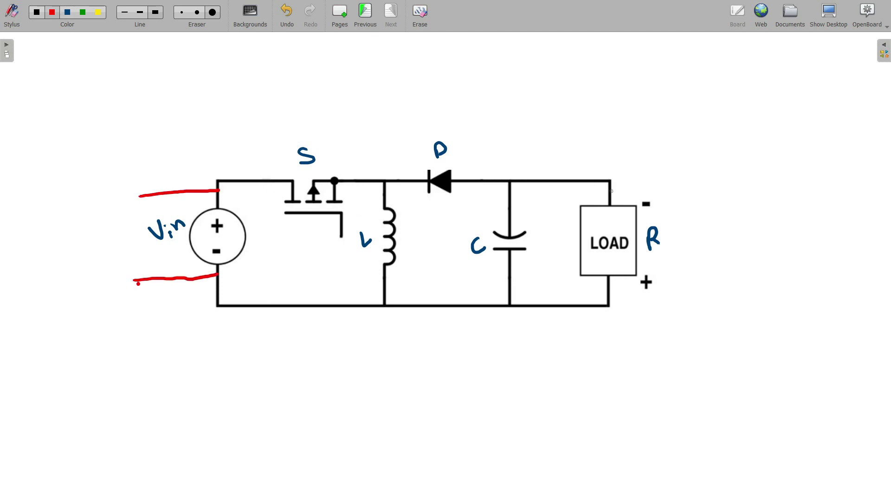
{"action": "left_click_drag", "start_coordinate": [611, 191], "coordinate": [679, 189]}
{"action": "left_click_drag", "start_coordinate": [612, 295], "coordinate": [696, 293]}
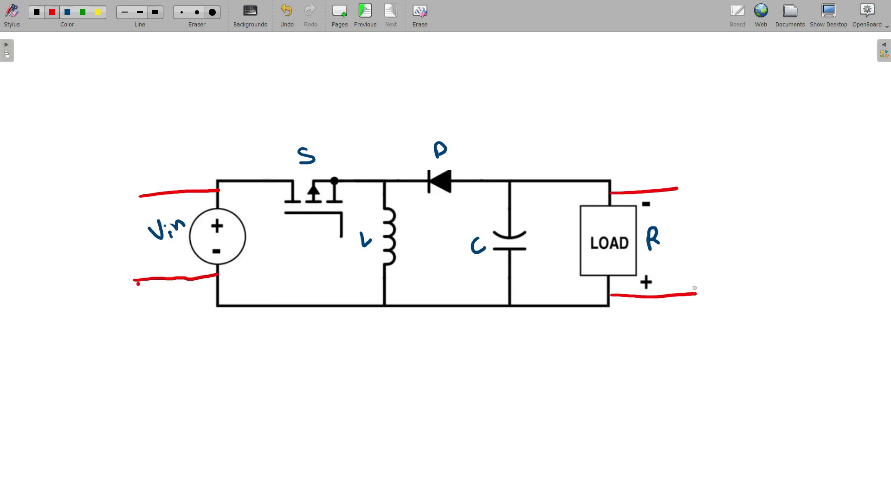
{"action": "mouse_move", "coordinate": [692, 232]}
{"action": "left_mouse_down"}
{"action": "mouse_move", "coordinate": [696, 243]}
{"action": "mouse_move", "coordinate": [700, 230]}
{"action": "left_mouse_up"}
{"action": "mouse_move", "coordinate": [705, 229]}
{"action": "left_mouse_down"}
{"action": "mouse_move", "coordinate": [707, 243]}
{"action": "mouse_move", "coordinate": [714, 237]}
{"action": "left_mouse_up"}
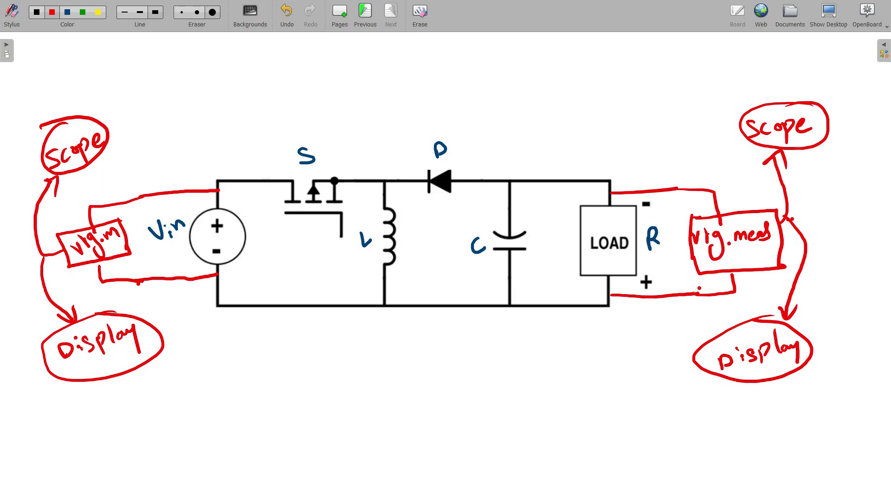
- Draw in green a pulse waveform above the switch and a boxed "PWM.G" block with an arrow to S
{"action": "left_click", "coordinate": [83, 12]}
{"action": "left_click_drag", "start_coordinate": [329, 85], "coordinate": [331, 119]}
{"action": "mouse_move", "coordinate": [321, 111]}
{"action": "left_mouse_down"}
{"action": "mouse_move", "coordinate": [357, 105]}
{"action": "mouse_move", "coordinate": [349, 111]}
{"action": "left_mouse_up"}
{"action": "left_click_drag", "start_coordinate": [356, 106], "coordinate": [381, 104]}
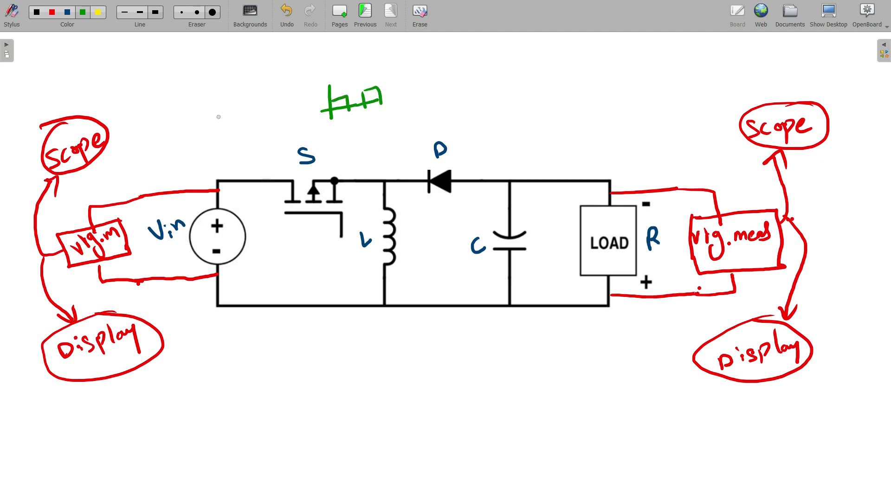
{"action": "left_click_drag", "start_coordinate": [205, 112], "coordinate": [214, 117]}
{"action": "left_click_drag", "start_coordinate": [216, 112], "coordinate": [263, 116]}
{"action": "left_click", "coordinate": [252, 115]}
{"action": "mouse_move", "coordinate": [248, 91]}
{"action": "left_mouse_down"}
{"action": "mouse_move", "coordinate": [273, 129]}
{"action": "mouse_move", "coordinate": [195, 98]}
{"action": "mouse_move", "coordinate": [200, 139]}
{"action": "mouse_move", "coordinate": [249, 140]}
{"action": "mouse_move", "coordinate": [274, 120]}
{"action": "mouse_move", "coordinate": [297, 141]}
{"action": "left_mouse_up"}
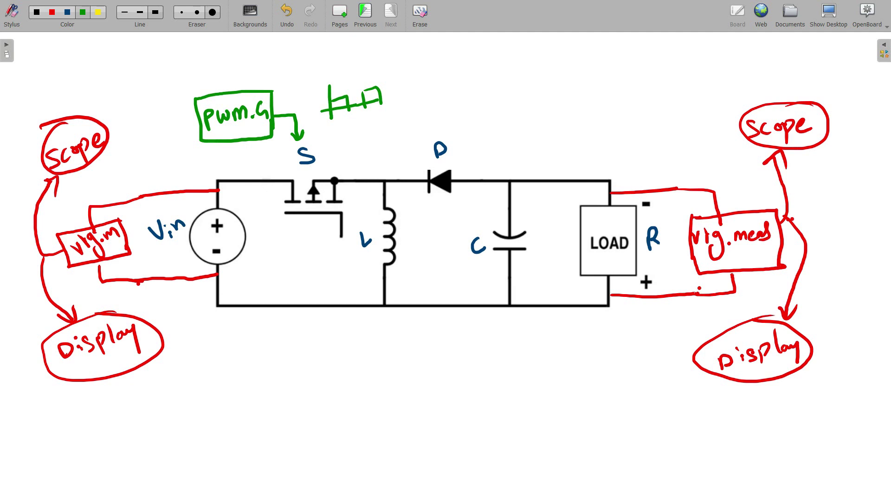
- Write "powerGui" in green above the load side of the circuit and draw a box around it
{"action": "mouse_move", "coordinate": [530, 93]}
{"action": "left_mouse_down"}
{"action": "mouse_move", "coordinate": [533, 111]}
{"action": "mouse_move", "coordinate": [557, 91]}
{"action": "mouse_move", "coordinate": [588, 98]}
{"action": "left_mouse_up"}
{"action": "mouse_move", "coordinate": [603, 82]}
{"action": "left_mouse_down"}
{"action": "mouse_move", "coordinate": [600, 98]}
{"action": "mouse_move", "coordinate": [617, 88]}
{"action": "mouse_move", "coordinate": [626, 95]}
{"action": "mouse_move", "coordinate": [631, 73]}
{"action": "left_mouse_up"}
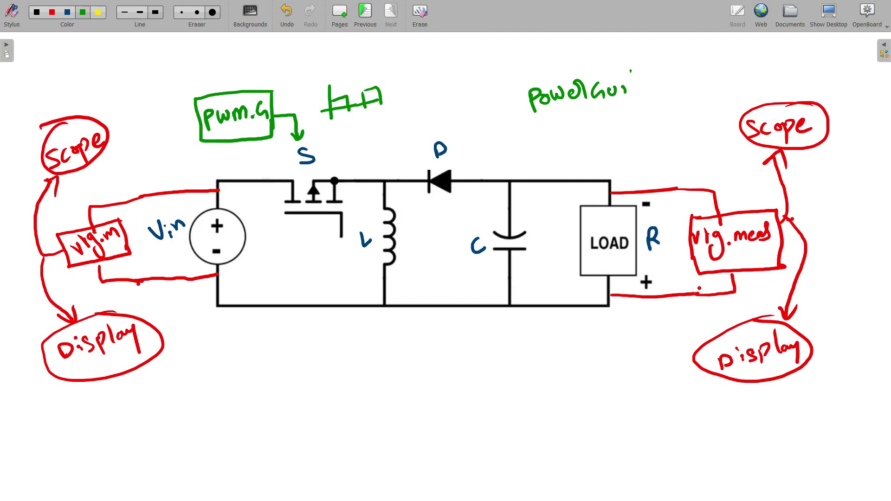
{"action": "left_click_drag", "start_coordinate": [525, 84], "coordinate": [638, 113]}
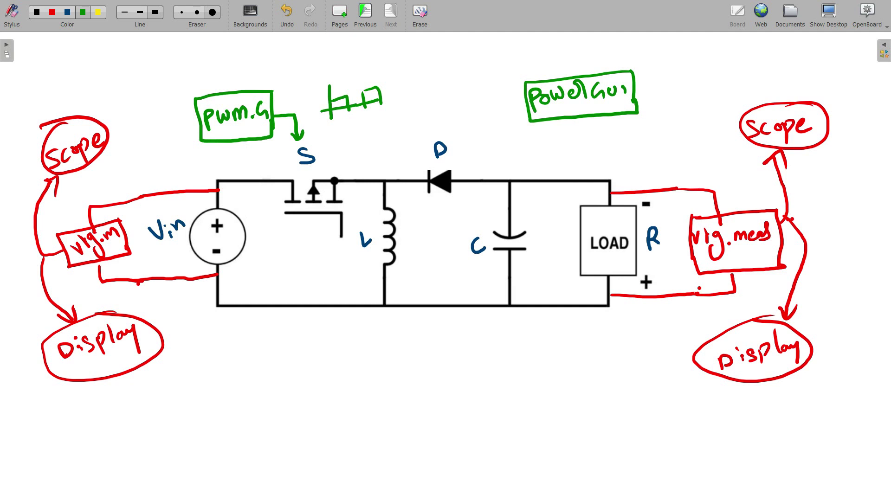
- Circle the Vin, L, C and R labels in yellow and mark the switch label S
{"action": "left_click", "coordinate": [98, 12]}
{"action": "mouse_move", "coordinate": [171, 211]}
{"action": "left_mouse_down"}
{"action": "mouse_move", "coordinate": [150, 216]}
{"action": "mouse_move", "coordinate": [179, 213]}
{"action": "left_mouse_up"}
{"action": "mouse_move", "coordinate": [367, 222]}
{"action": "left_mouse_down"}
{"action": "mouse_move", "coordinate": [365, 260]}
{"action": "mouse_move", "coordinate": [371, 222]}
{"action": "left_mouse_up"}
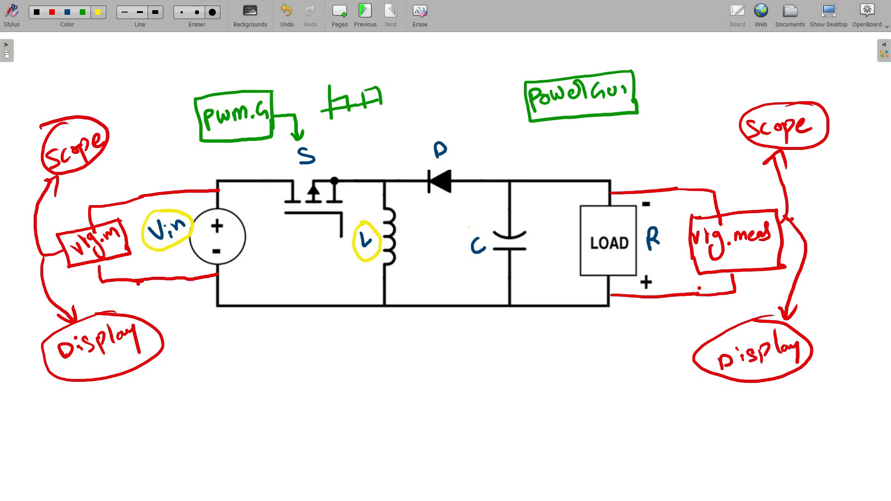
{"action": "left_click_drag", "start_coordinate": [470, 226], "coordinate": [485, 228]}
{"action": "mouse_move", "coordinate": [665, 224]}
{"action": "left_mouse_down"}
{"action": "mouse_move", "coordinate": [650, 222]}
{"action": "mouse_move", "coordinate": [670, 225]}
{"action": "left_mouse_up"}
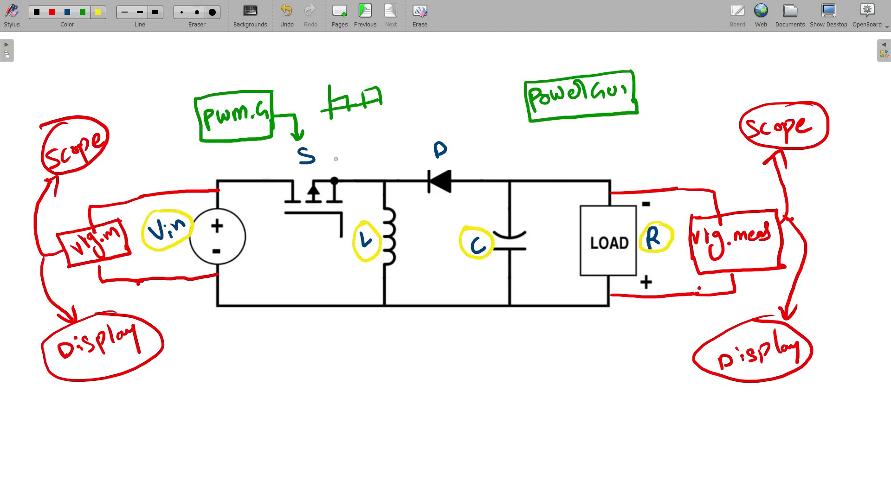
{"action": "mouse_move", "coordinate": [312, 152]}
{"action": "left_mouse_down"}
{"action": "mouse_move", "coordinate": [288, 160]}
{"action": "mouse_move", "coordinate": [322, 147]}
{"action": "left_mouse_up"}
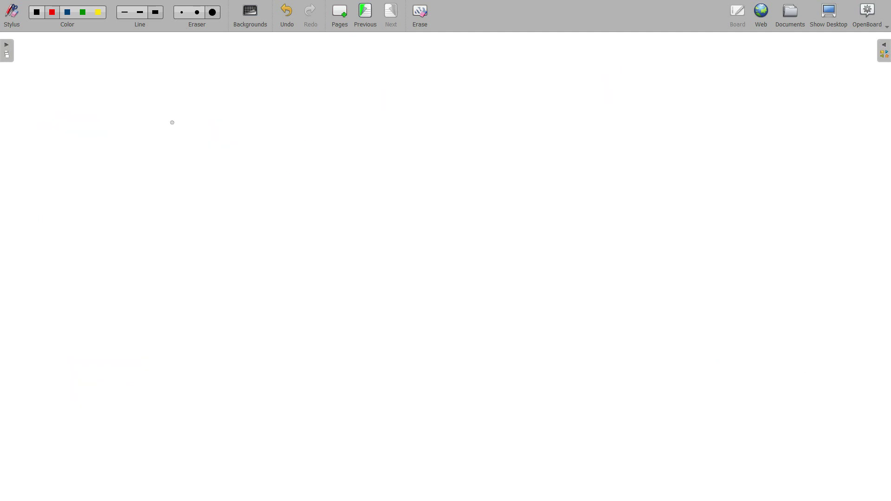
- Write a red underlined heading "Parameters" on the blank page and list Vin = 50V and Vo/p = 25V in blue
{"action": "mouse_move", "coordinate": [171, 121]}
{"action": "left_mouse_down"}
{"action": "mouse_move", "coordinate": [179, 142]}
{"action": "mouse_move", "coordinate": [173, 129]}
{"action": "mouse_move", "coordinate": [196, 125]}
{"action": "left_mouse_up"}
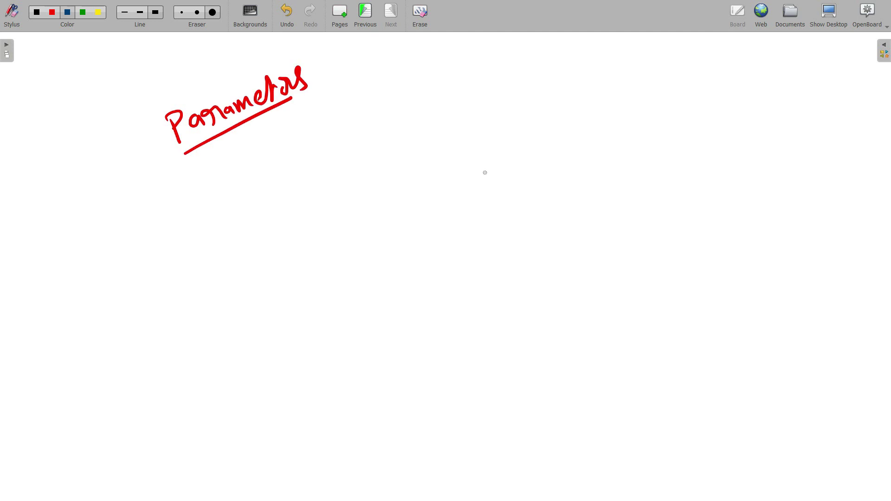
{"action": "mouse_move", "coordinate": [392, 118]}
{"action": "left_mouse_down"}
{"action": "mouse_move", "coordinate": [412, 136]}
{"action": "mouse_move", "coordinate": [459, 125]}
{"action": "left_mouse_up"}
{"action": "left_click", "coordinate": [409, 122]}
{"action": "left_click_drag", "start_coordinate": [455, 131], "coordinate": [461, 126]}
{"action": "mouse_move", "coordinate": [486, 115]}
{"action": "left_mouse_down"}
{"action": "mouse_move", "coordinate": [494, 129]}
{"action": "mouse_move", "coordinate": [504, 108]}
{"action": "left_mouse_up"}
{"action": "left_click_drag", "start_coordinate": [515, 111], "coordinate": [536, 102]}
{"action": "left_click_drag", "start_coordinate": [414, 170], "coordinate": [414, 171]}
{"action": "left_click_drag", "start_coordinate": [421, 157], "coordinate": [426, 189]}
{"action": "mouse_move", "coordinate": [442, 162]}
{"action": "left_mouse_down"}
{"action": "mouse_move", "coordinate": [442, 185]}
{"action": "mouse_move", "coordinate": [443, 174]}
{"action": "left_mouse_up"}
{"action": "left_click_drag", "start_coordinate": [387, 162], "coordinate": [400, 156]}
{"action": "left_click_drag", "start_coordinate": [464, 165], "coordinate": [472, 167]}
{"action": "left_click_drag", "start_coordinate": [467, 172], "coordinate": [526, 168]}
{"action": "left_click_drag", "start_coordinate": [543, 151], "coordinate": [555, 147]}
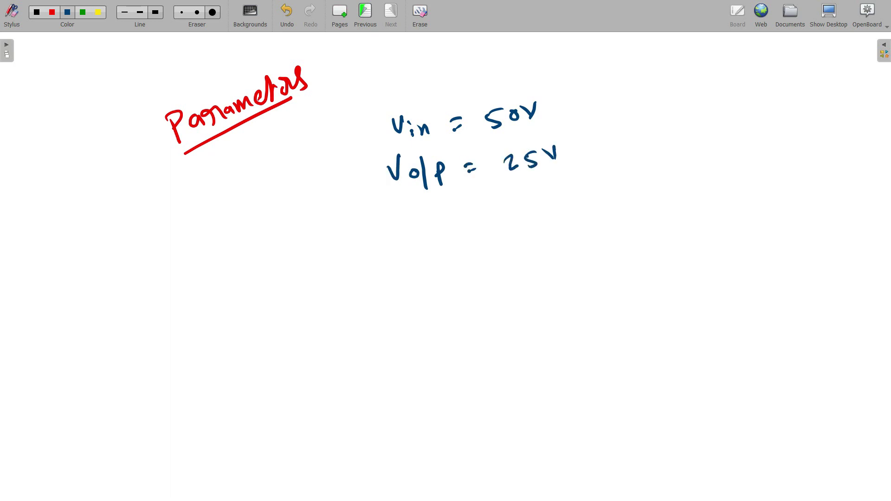
- Add the switching frequency = 40 kHz and the load resistance R = 15 Ω to the parameter list
{"action": "mouse_move", "coordinate": [399, 218]}
{"action": "left_mouse_down"}
{"action": "mouse_move", "coordinate": [386, 250]}
{"action": "mouse_move", "coordinate": [429, 227]}
{"action": "mouse_move", "coordinate": [537, 230]}
{"action": "left_mouse_up"}
{"action": "left_click", "coordinate": [432, 228]}
{"action": "left_click_drag", "start_coordinate": [552, 200], "coordinate": [563, 206]}
{"action": "mouse_move", "coordinate": [586, 184]}
{"action": "left_mouse_down"}
{"action": "mouse_move", "coordinate": [595, 200]}
{"action": "mouse_move", "coordinate": [607, 183]}
{"action": "mouse_move", "coordinate": [633, 185]}
{"action": "mouse_move", "coordinate": [655, 163]}
{"action": "left_mouse_up"}
{"action": "left_click_drag", "start_coordinate": [664, 162], "coordinate": [679, 182]}
{"action": "mouse_move", "coordinate": [482, 265]}
{"action": "left_mouse_down"}
{"action": "mouse_move", "coordinate": [485, 291]}
{"action": "mouse_move", "coordinate": [502, 288]}
{"action": "left_mouse_up"}
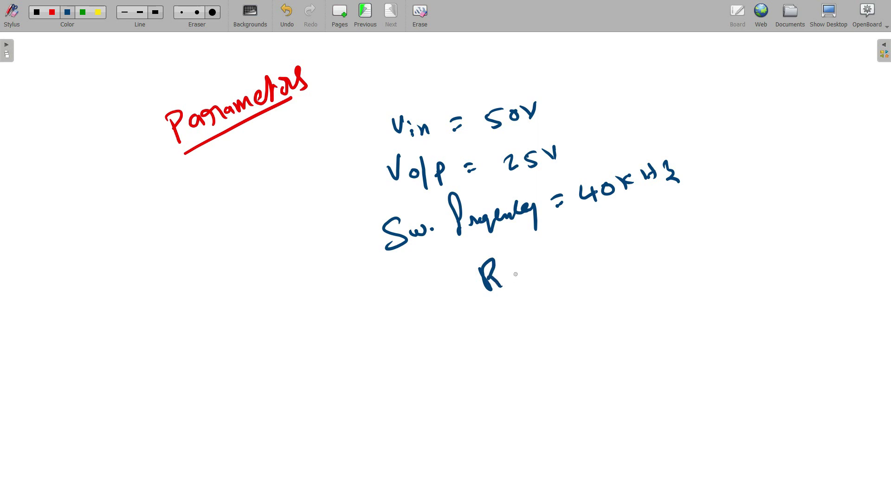
{"action": "left_click_drag", "start_coordinate": [532, 259], "coordinate": [542, 258]}
{"action": "left_click_drag", "start_coordinate": [532, 266], "coordinate": [541, 263]}
{"action": "left_click_drag", "start_coordinate": [558, 240], "coordinate": [567, 255]}
{"action": "mouse_move", "coordinate": [584, 246]}
{"action": "left_mouse_down"}
{"action": "mouse_move", "coordinate": [576, 250]}
{"action": "mouse_move", "coordinate": [584, 234]}
{"action": "mouse_move", "coordinate": [631, 228]}
{"action": "left_mouse_up"}
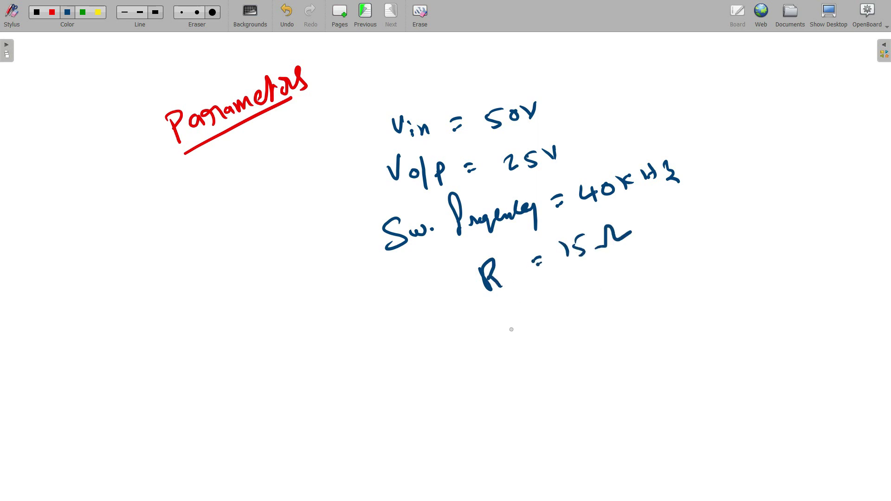
- Add "Ripple r = 1%" as the last entry of the parameter list
{"action": "left_click_drag", "start_coordinate": [495, 315], "coordinate": [497, 344]}
{"action": "mouse_move", "coordinate": [495, 317]}
{"action": "left_mouse_down"}
{"action": "mouse_move", "coordinate": [516, 342]}
{"action": "mouse_move", "coordinate": [529, 338]}
{"action": "left_mouse_up"}
{"action": "mouse_move", "coordinate": [535, 298]}
{"action": "left_mouse_down"}
{"action": "mouse_move", "coordinate": [542, 320]}
{"action": "mouse_move", "coordinate": [588, 293]}
{"action": "left_mouse_up"}
{"action": "left_click_drag", "start_coordinate": [601, 294], "coordinate": [609, 298]}
{"action": "left_click_drag", "start_coordinate": [624, 278], "coordinate": [629, 295]}
{"action": "left_click_drag", "start_coordinate": [648, 269], "coordinate": [650, 284]}
{"action": "left_click", "coordinate": [639, 277]}
{"action": "left_click", "coordinate": [662, 277]}
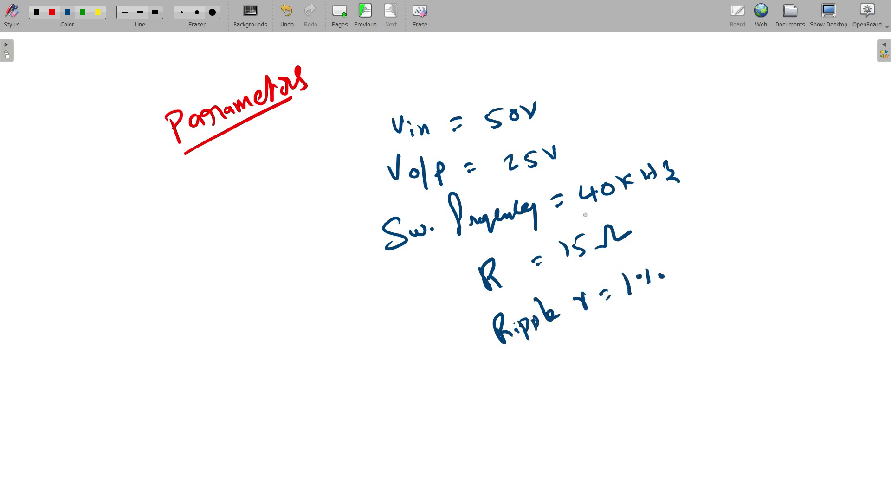
- Write the duty ratio formula D = Vo / (Vo + Vin) in green below the Parameters heading
{"action": "left_click", "coordinate": [83, 12]}
{"action": "left_click_drag", "start_coordinate": [62, 243], "coordinate": [65, 249]}
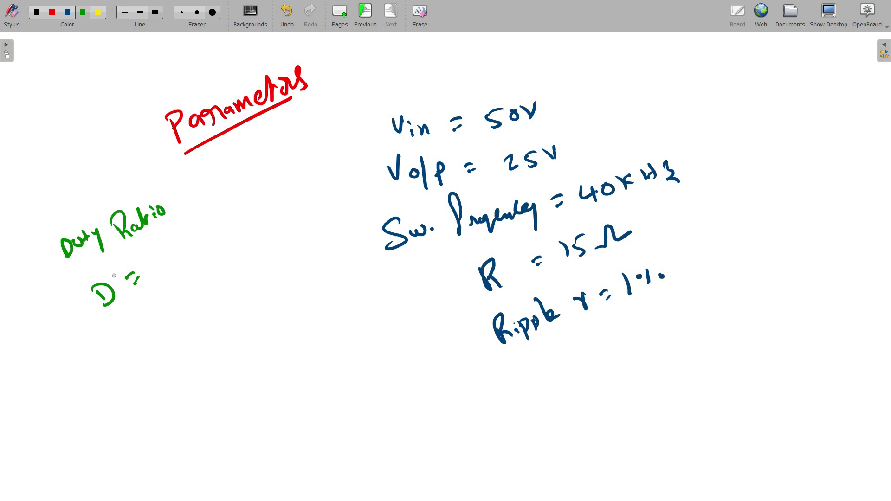
{"action": "left_click_drag", "start_coordinate": [160, 235], "coordinate": [184, 234]}
{"action": "left_click_drag", "start_coordinate": [163, 267], "coordinate": [218, 226]}
{"action": "left_click_drag", "start_coordinate": [173, 274], "coordinate": [195, 272]}
{"action": "mouse_move", "coordinate": [206, 267]}
{"action": "left_mouse_down"}
{"action": "mouse_move", "coordinate": [216, 260]}
{"action": "mouse_move", "coordinate": [213, 268]}
{"action": "left_mouse_up"}
{"action": "mouse_move", "coordinate": [217, 249]}
{"action": "left_mouse_down"}
{"action": "mouse_move", "coordinate": [222, 258]}
{"action": "mouse_move", "coordinate": [228, 245]}
{"action": "left_mouse_up"}
{"action": "left_click_drag", "start_coordinate": [230, 252], "coordinate": [249, 243]}
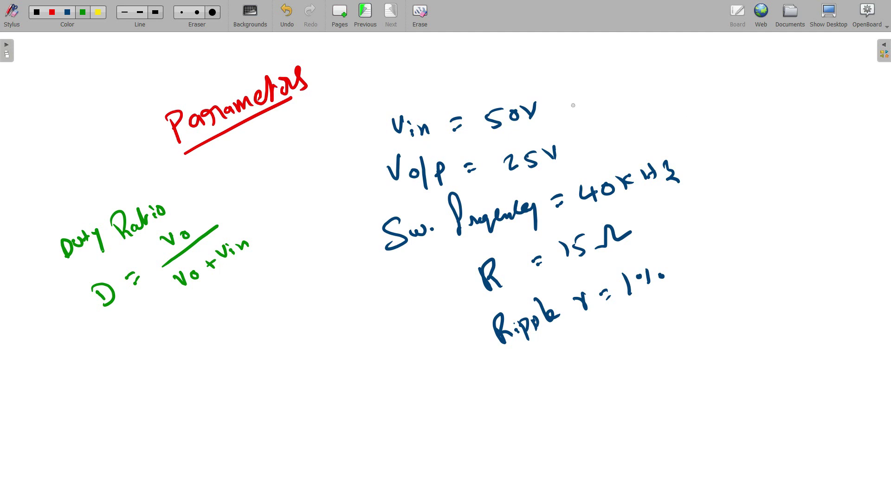
- Tick the input and output voltages and substitute them into the duty ratio as 25 / (25 + 50)
{"action": "left_click_drag", "start_coordinate": [555, 107], "coordinate": [566, 95]}
{"action": "left_click_drag", "start_coordinate": [581, 155], "coordinate": [595, 141]}
{"action": "left_click_drag", "start_coordinate": [185, 331], "coordinate": [188, 336]}
{"action": "left_click_drag", "start_coordinate": [194, 332], "coordinate": [199, 337]}
{"action": "left_click_drag", "start_coordinate": [218, 294], "coordinate": [232, 297]}
{"action": "mouse_move", "coordinate": [242, 286]}
{"action": "left_mouse_down"}
{"action": "mouse_move", "coordinate": [234, 297]}
{"action": "mouse_move", "coordinate": [243, 277]}
{"action": "left_mouse_up"}
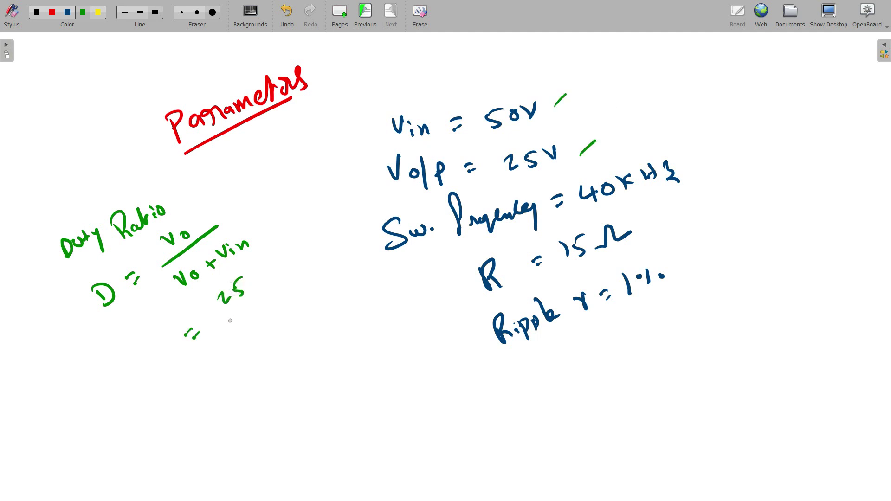
{"action": "left_click_drag", "start_coordinate": [226, 324], "coordinate": [279, 280]}
{"action": "left_click_drag", "start_coordinate": [240, 338], "coordinate": [251, 345]}
{"action": "left_click_drag", "start_coordinate": [254, 333], "coordinate": [257, 339]}
{"action": "left_click_drag", "start_coordinate": [271, 321], "coordinate": [302, 293]}
- Write the duty ratio result D = 0.33 and draw a box around it
{"action": "left_click_drag", "start_coordinate": [257, 377], "coordinate": [267, 386]}
{"action": "left_click_drag", "start_coordinate": [282, 352], "coordinate": [287, 361]}
{"action": "left_click_drag", "start_coordinate": [295, 345], "coordinate": [305, 356]}
{"action": "left_click_drag", "start_coordinate": [322, 331], "coordinate": [328, 343]}
{"action": "left_click_drag", "start_coordinate": [227, 401], "coordinate": [242, 410]}
{"action": "left_click_drag", "start_coordinate": [328, 310], "coordinate": [246, 431]}
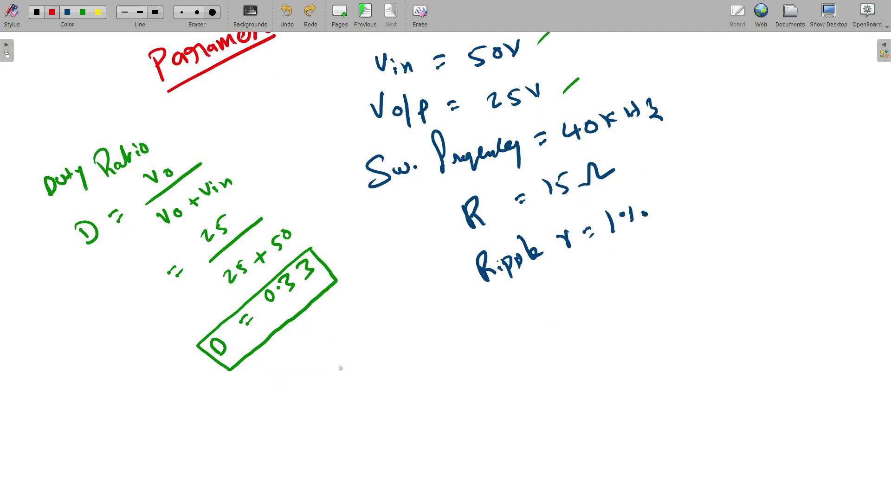
- Write the capacitance formula C = D / (R × r × f) in red below the parameter list
{"action": "mouse_move", "coordinate": [340, 360]}
{"action": "left_mouse_down"}
{"action": "mouse_move", "coordinate": [341, 372]}
{"action": "mouse_move", "coordinate": [365, 359]}
{"action": "left_mouse_up"}
{"action": "left_click_drag", "start_coordinate": [360, 366], "coordinate": [468, 331]}
{"action": "left_click_drag", "start_coordinate": [414, 337], "coordinate": [421, 336]}
{"action": "mouse_move", "coordinate": [409, 377]}
{"action": "left_mouse_down"}
{"action": "mouse_move", "coordinate": [443, 365]}
{"action": "mouse_move", "coordinate": [465, 367]}
{"action": "mouse_move", "coordinate": [478, 379]}
{"action": "mouse_move", "coordinate": [486, 366]}
{"action": "left_mouse_up"}
{"action": "left_click_drag", "start_coordinate": [508, 338], "coordinate": [520, 343]}
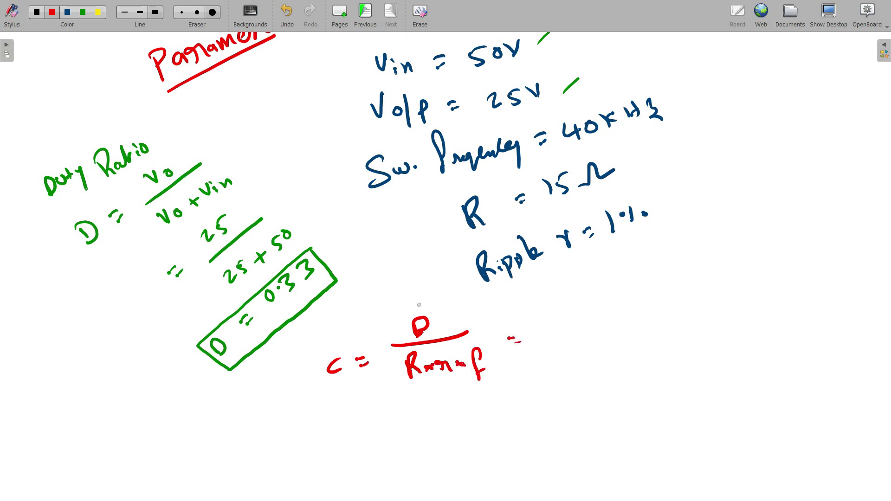
- Substitute the values into the capacitance formula as 0.33 / (15 × 1 × 40×10³)
{"action": "mouse_move", "coordinate": [568, 306]}
{"action": "left_mouse_down"}
{"action": "mouse_move", "coordinate": [591, 315]}
{"action": "mouse_move", "coordinate": [609, 308]}
{"action": "left_mouse_up"}
{"action": "left_click", "coordinate": [584, 310]}
{"action": "left_click_drag", "start_coordinate": [556, 331], "coordinate": [639, 323]}
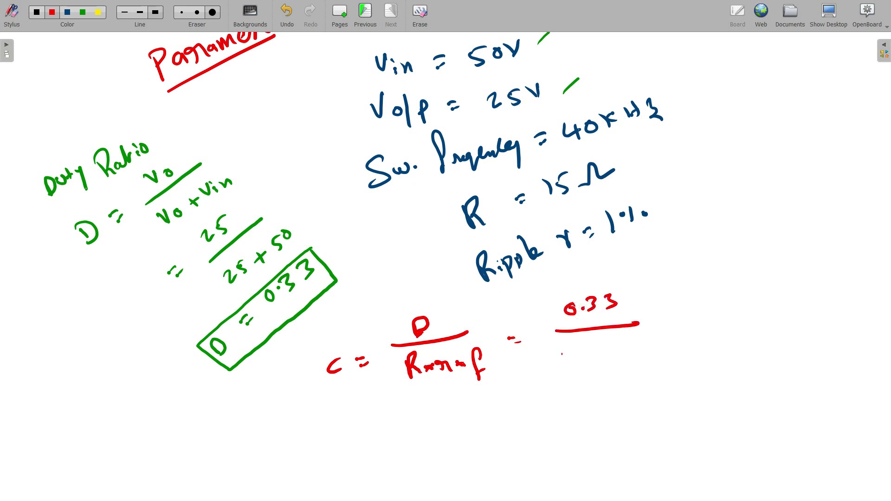
{"action": "left_click_drag", "start_coordinate": [561, 352], "coordinate": [562, 365]}
{"action": "mouse_move", "coordinate": [578, 352]}
{"action": "left_mouse_down"}
{"action": "mouse_move", "coordinate": [570, 363]}
{"action": "mouse_move", "coordinate": [603, 366]}
{"action": "left_mouse_up"}
{"action": "mouse_move", "coordinate": [602, 352]}
{"action": "left_mouse_down"}
{"action": "mouse_move", "coordinate": [592, 366]}
{"action": "mouse_move", "coordinate": [664, 347]}
{"action": "left_mouse_up"}
{"action": "mouse_move", "coordinate": [662, 340]}
{"action": "left_mouse_down"}
{"action": "mouse_move", "coordinate": [664, 359]}
{"action": "mouse_move", "coordinate": [673, 344]}
{"action": "left_mouse_up"}
{"action": "left_click_drag", "start_coordinate": [683, 346], "coordinate": [694, 356]}
{"action": "left_click_drag", "start_coordinate": [693, 344], "coordinate": [683, 356]}
{"action": "mouse_move", "coordinate": [698, 342]}
{"action": "left_mouse_down"}
{"action": "mouse_move", "coordinate": [699, 352]}
{"action": "mouse_move", "coordinate": [708, 342]}
{"action": "left_mouse_up"}
- Write the capacitance result 55.5 × 10⁻⁶ and tick it
{"action": "left_click_drag", "start_coordinate": [718, 307], "coordinate": [728, 305]}
{"action": "left_click_drag", "start_coordinate": [719, 315], "coordinate": [729, 314]}
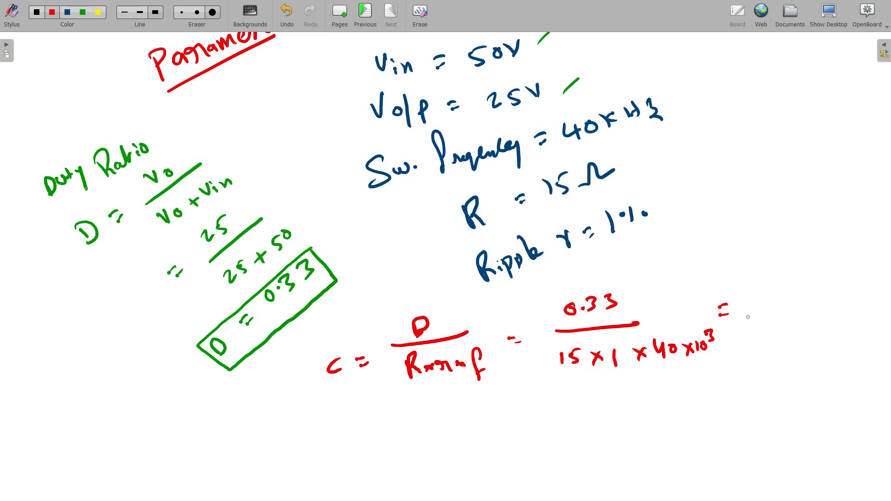
{"action": "left_click", "coordinate": [746, 301]}
{"action": "left_click_drag", "start_coordinate": [755, 303], "coordinate": [752, 318]}
{"action": "mouse_move", "coordinate": [757, 301]}
{"action": "left_mouse_down"}
{"action": "mouse_move", "coordinate": [770, 314]}
{"action": "mouse_move", "coordinate": [780, 297]}
{"action": "left_mouse_up"}
{"action": "left_click", "coordinate": [766, 310]}
{"action": "left_click_drag", "start_coordinate": [791, 305], "coordinate": [798, 312]}
{"action": "mouse_move", "coordinate": [799, 302]}
{"action": "left_mouse_down"}
{"action": "mouse_move", "coordinate": [792, 315]}
{"action": "mouse_move", "coordinate": [823, 297]}
{"action": "mouse_move", "coordinate": [819, 263]}
{"action": "left_mouse_up"}
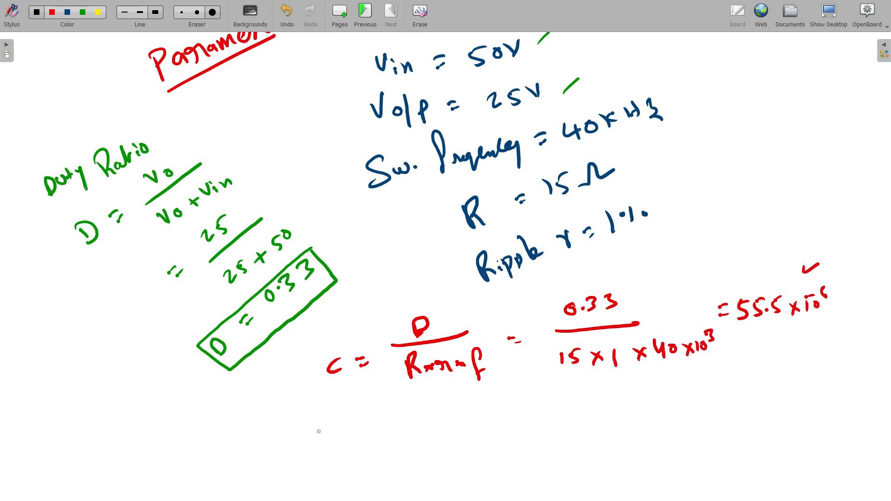
- Write the inductance formula for L in black, with R(1−D)² as the numerator over its denominator
{"action": "mouse_move", "coordinate": [326, 421]}
{"action": "left_mouse_down"}
{"action": "mouse_move", "coordinate": [325, 440]}
{"action": "mouse_move", "coordinate": [356, 430]}
{"action": "left_mouse_up"}
{"action": "left_click_drag", "start_coordinate": [350, 436], "coordinate": [357, 435]}
{"action": "left_click_drag", "start_coordinate": [383, 405], "coordinate": [384, 421]}
{"action": "left_click_drag", "start_coordinate": [384, 404], "coordinate": [396, 420]}
{"action": "mouse_move", "coordinate": [417, 402]}
{"action": "left_mouse_down"}
{"action": "mouse_move", "coordinate": [411, 414]}
{"action": "mouse_move", "coordinate": [432, 414]}
{"action": "left_mouse_up"}
{"action": "left_click_drag", "start_coordinate": [439, 413], "coordinate": [453, 415]}
{"action": "mouse_move", "coordinate": [454, 402]}
{"action": "left_mouse_down"}
{"action": "mouse_move", "coordinate": [464, 406]}
{"action": "mouse_move", "coordinate": [454, 416]}
{"action": "mouse_move", "coordinate": [469, 419]}
{"action": "left_mouse_up"}
{"action": "left_click_drag", "start_coordinate": [483, 397], "coordinate": [497, 394]}
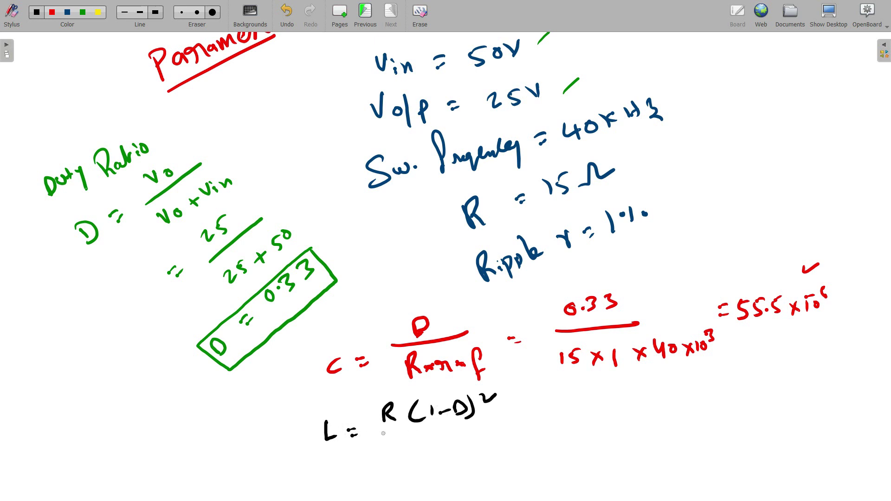
{"action": "left_click_drag", "start_coordinate": [377, 435], "coordinate": [478, 423]}
{"action": "left_click_drag", "start_coordinate": [412, 443], "coordinate": [425, 450]}
{"action": "mouse_move", "coordinate": [424, 440]}
{"action": "left_mouse_down"}
{"action": "mouse_move", "coordinate": [439, 450]}
{"action": "mouse_move", "coordinate": [424, 450]}
{"action": "mouse_move", "coordinate": [453, 450]}
{"action": "left_mouse_up"}
{"action": "mouse_move", "coordinate": [453, 449]}
{"action": "left_mouse_down"}
{"action": "mouse_move", "coordinate": [460, 448]}
{"action": "mouse_move", "coordinate": [459, 459]}
{"action": "left_mouse_up"}
- Substitute the parameter values into the inductance formula as a second fraction
{"action": "left_click_drag", "start_coordinate": [517, 423], "coordinate": [523, 424]}
{"action": "left_click_drag", "start_coordinate": [517, 428], "coordinate": [524, 429]}
{"action": "mouse_move", "coordinate": [547, 401]}
{"action": "left_mouse_down"}
{"action": "mouse_move", "coordinate": [585, 416]}
{"action": "mouse_move", "coordinate": [605, 407]}
{"action": "left_mouse_up"}
{"action": "left_click_drag", "start_coordinate": [612, 405], "coordinate": [631, 395]}
{"action": "mouse_move", "coordinate": [640, 402]}
{"action": "left_mouse_down"}
{"action": "mouse_move", "coordinate": [651, 399]}
{"action": "mouse_move", "coordinate": [646, 407]}
{"action": "left_mouse_up"}
{"action": "left_click_drag", "start_coordinate": [655, 392], "coordinate": [658, 405]}
{"action": "left_click_drag", "start_coordinate": [668, 388], "coordinate": [667, 408]}
{"action": "left_click_drag", "start_coordinate": [675, 382], "coordinate": [692, 380]}
{"action": "mouse_move", "coordinate": [558, 426]}
{"action": "left_mouse_down"}
{"action": "mouse_move", "coordinate": [665, 418]}
{"action": "mouse_move", "coordinate": [577, 446]}
{"action": "left_mouse_up"}
{"action": "left_click_drag", "start_coordinate": [582, 439], "coordinate": [595, 446]}
{"action": "mouse_move", "coordinate": [594, 438]}
{"action": "left_mouse_down"}
{"action": "mouse_move", "coordinate": [586, 448]}
{"action": "mouse_move", "coordinate": [614, 447]}
{"action": "left_mouse_up"}
{"action": "left_click_drag", "start_coordinate": [628, 436], "coordinate": [626, 437]}
{"action": "left_click_drag", "start_coordinate": [634, 436], "coordinate": [645, 444]}
{"action": "mouse_move", "coordinate": [644, 436]}
{"action": "left_mouse_down"}
{"action": "mouse_move", "coordinate": [637, 445]}
{"action": "mouse_move", "coordinate": [651, 443]}
{"action": "left_mouse_up"}
{"action": "left_click_drag", "start_coordinate": [661, 434], "coordinate": [668, 430]}
{"action": "left_click_drag", "start_coordinate": [671, 429], "coordinate": [672, 438]}
- Write the calculated inductance value at the end of the equation
{"action": "left_click_drag", "start_coordinate": [696, 411], "coordinate": [703, 413]}
{"action": "left_click_drag", "start_coordinate": [697, 417], "coordinate": [734, 413]}
{"action": "left_click_drag", "start_coordinate": [745, 404], "coordinate": [746, 418]}
{"action": "left_click_drag", "start_coordinate": [757, 413], "coordinate": [794, 409]}
{"action": "mouse_move", "coordinate": [791, 400]}
{"action": "left_mouse_down"}
{"action": "mouse_move", "coordinate": [792, 416]}
{"action": "mouse_move", "coordinate": [811, 413]}
{"action": "left_mouse_up"}
{"action": "left_click_drag", "start_coordinate": [810, 402], "coordinate": [799, 413]}
{"action": "mouse_move", "coordinate": [816, 399]}
{"action": "left_mouse_down"}
{"action": "mouse_move", "coordinate": [817, 410]}
{"action": "mouse_move", "coordinate": [819, 391]}
{"action": "left_mouse_up"}
{"action": "left_click_drag", "start_coordinate": [832, 382], "coordinate": [833, 392]}
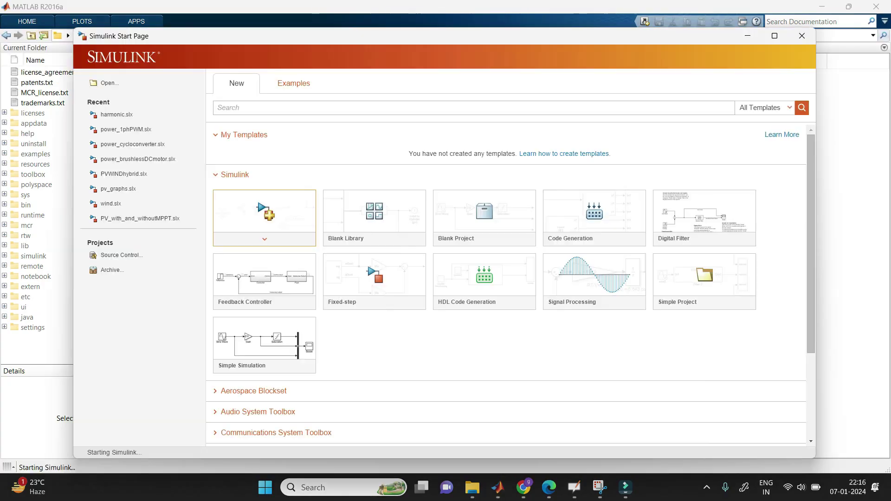
- Switch to Simulink, create a blank model and add a DC Voltage Source from the Specialized Technology electrical sources
{"action": "left_click", "coordinate": [265, 212]}
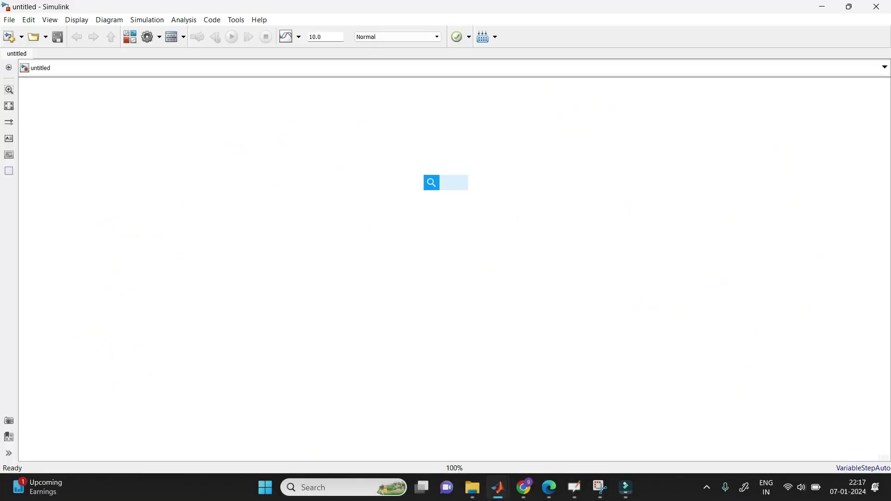
{"action": "type", "text": "dc vol"}
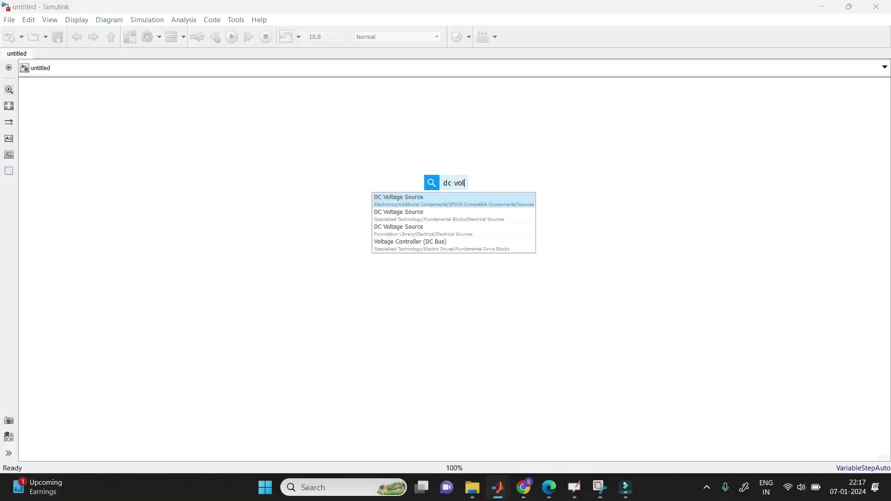
{"action": "key", "text": "Down"}
{"action": "key", "text": "Return"}
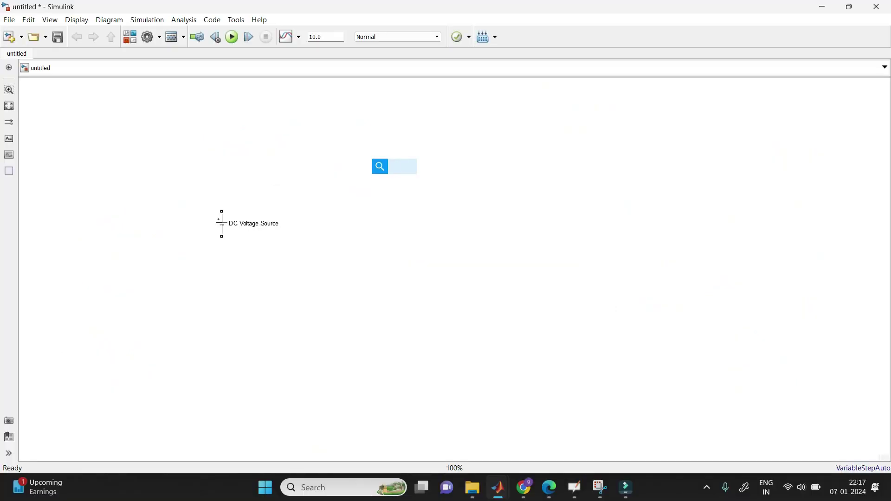
- Add an IGBT block beside the voltage source and a Series RLC Branch block to the model
{"action": "type", "text": "igbt"}
{"action": "key", "text": "Return"}
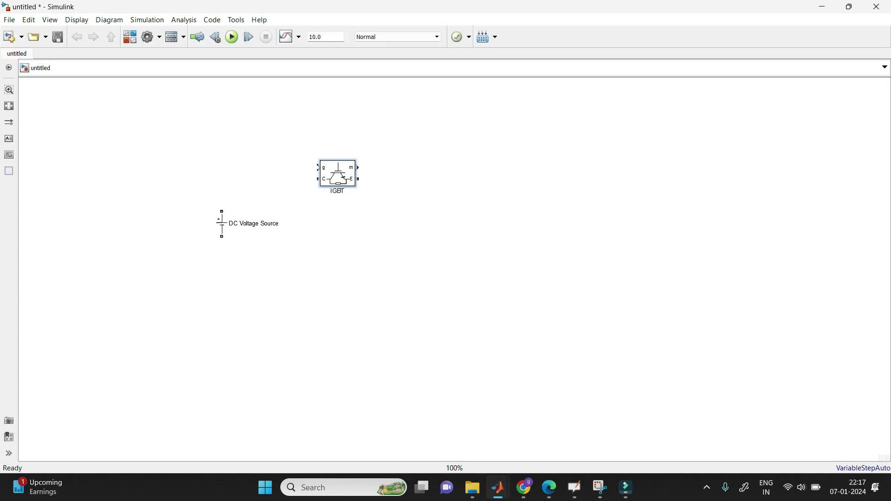
{"action": "double_click", "coordinate": [486, 195]}
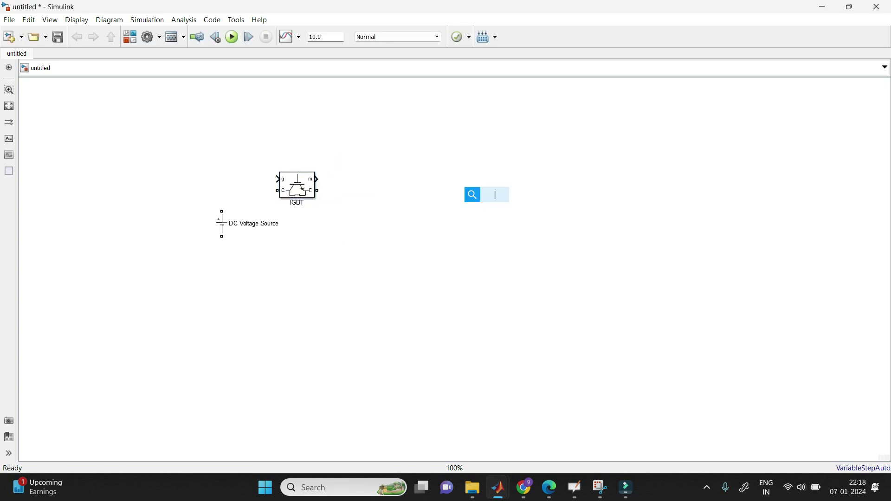
{"action": "type", "text": "rlc"}
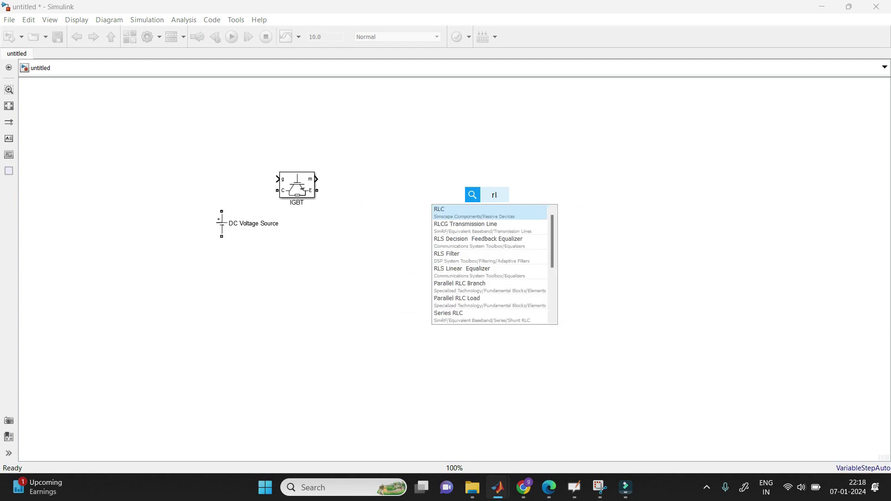
- Add Diode, Voltage Measurement, Scope and Display blocks to the model beside the Series RLC Branch
{"action": "type", "text": "d"}
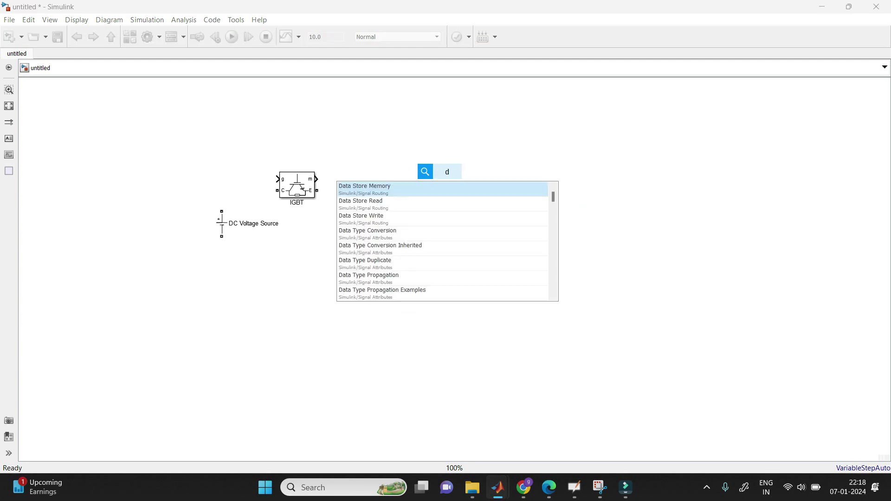
{"action": "type", "text": "iode"}
{"action": "type", "text": "v"}
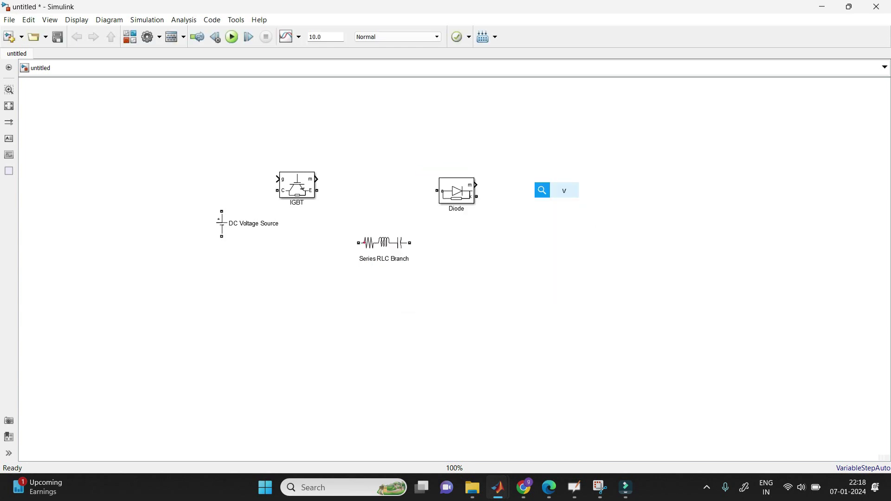
{"action": "type", "text": "olt"}
{"action": "type", "text": "scop"}
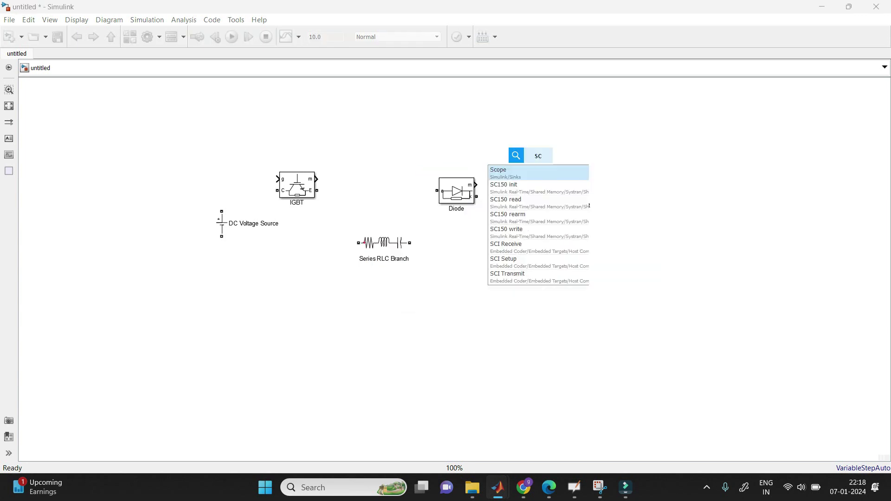
{"action": "type", "text": "dis"}
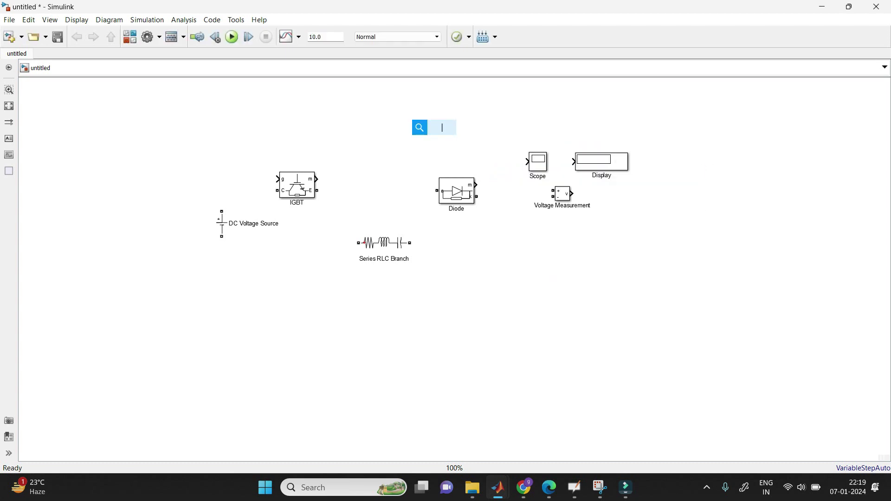
- Add a PWM Generator (DC-DC), a Constant and a powergui block to the model
{"action": "type", "text": "pw"}
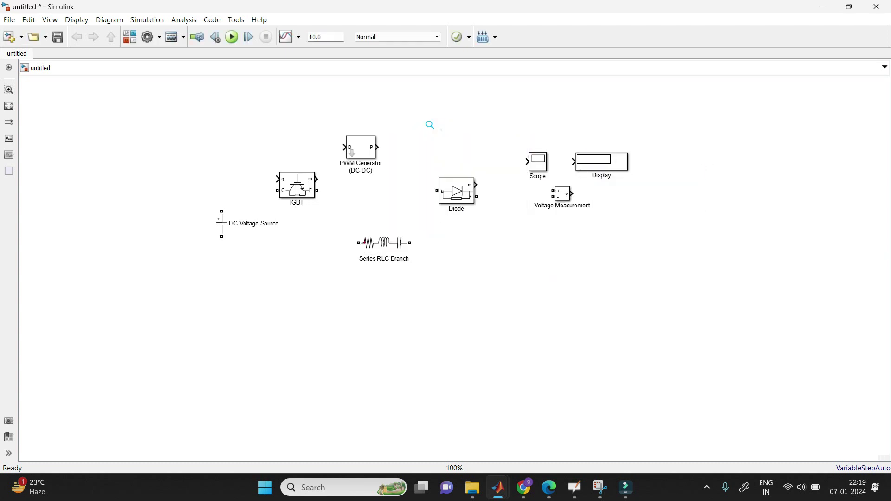
{"action": "double_click", "coordinate": [428, 126]}
{"action": "type", "text": "const"}
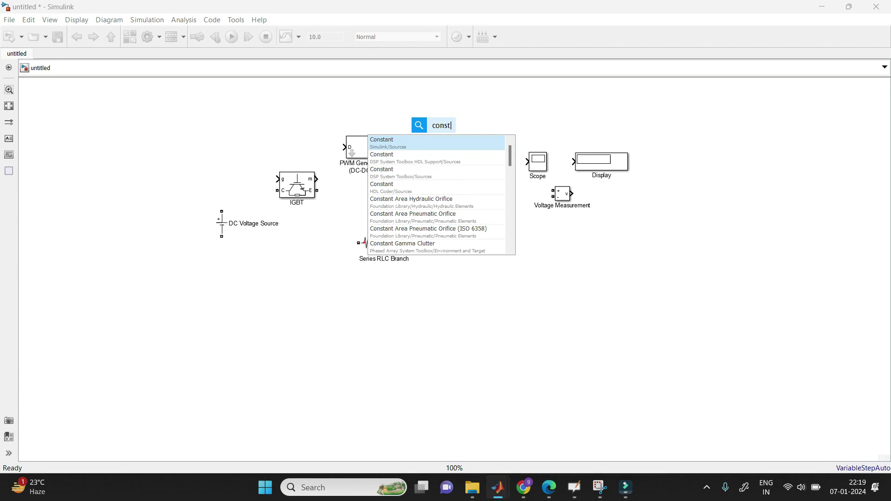
{"action": "key", "text": "Return"}
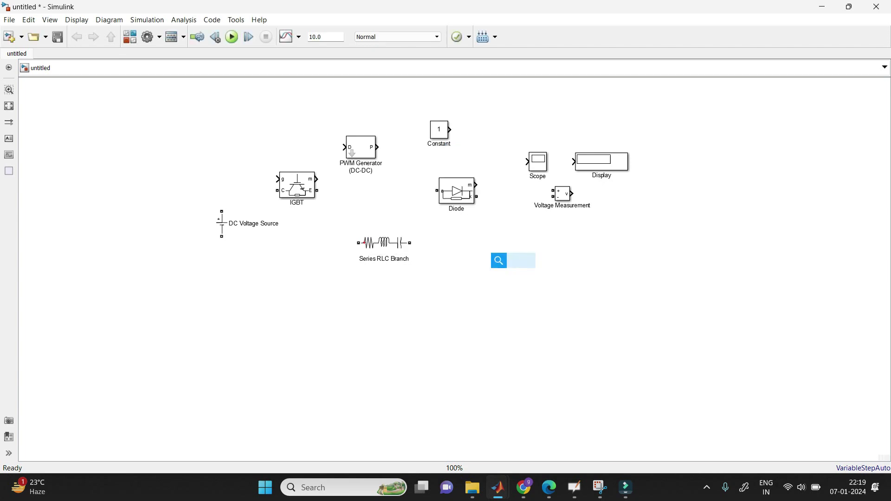
{"action": "type", "text": "power"}
{"action": "key", "text": "Return"}
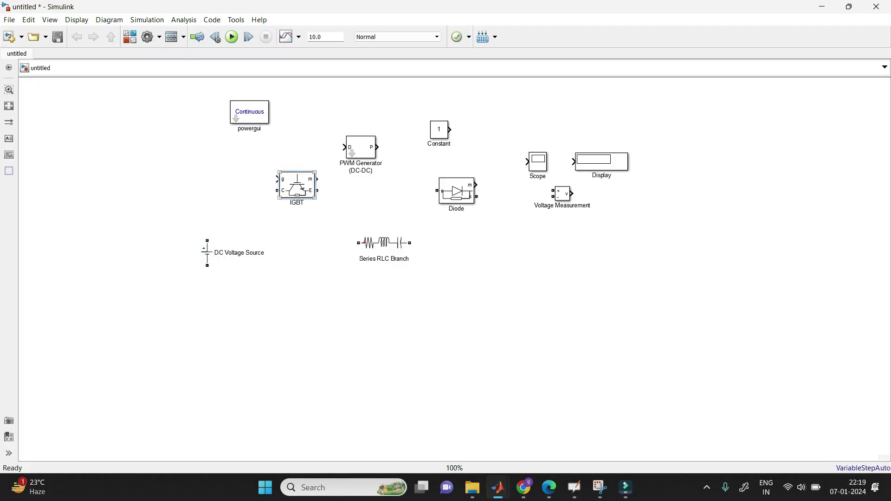
- Wire the voltage source's positive terminal to the IGBT collector and turn the Series RLC Branch into a vertical inductor of branch type L
{"action": "left_click", "coordinate": [271, 197]}
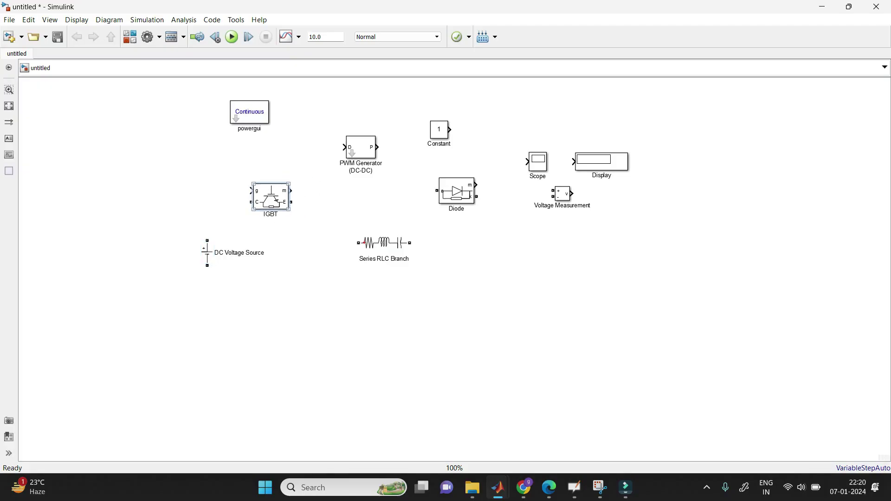
{"action": "left_click_drag", "start_coordinate": [207, 241], "coordinate": [251, 202]}
{"action": "double_click", "coordinate": [384, 243]}
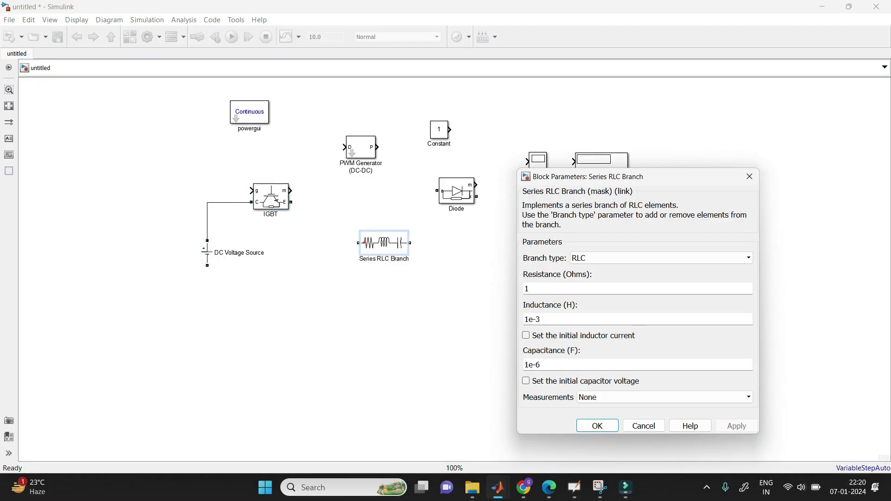
{"action": "left_click", "coordinate": [661, 258]}
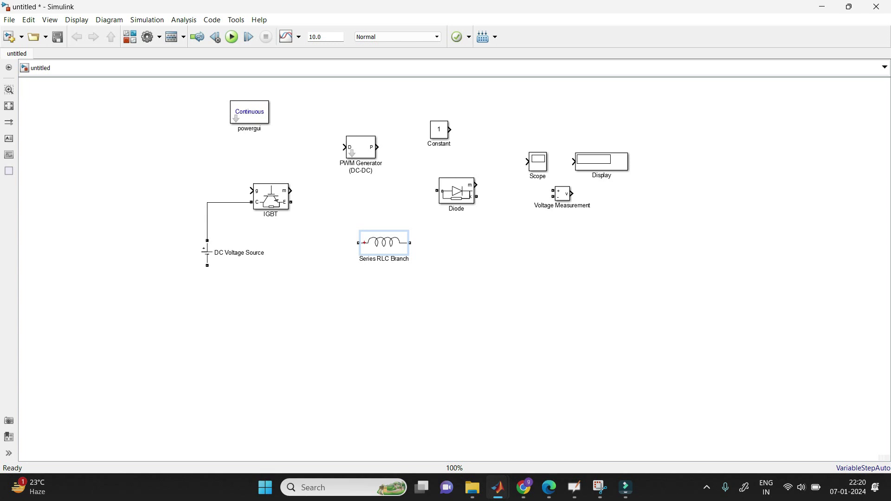
{"action": "key", "text": "ctrl+r"}
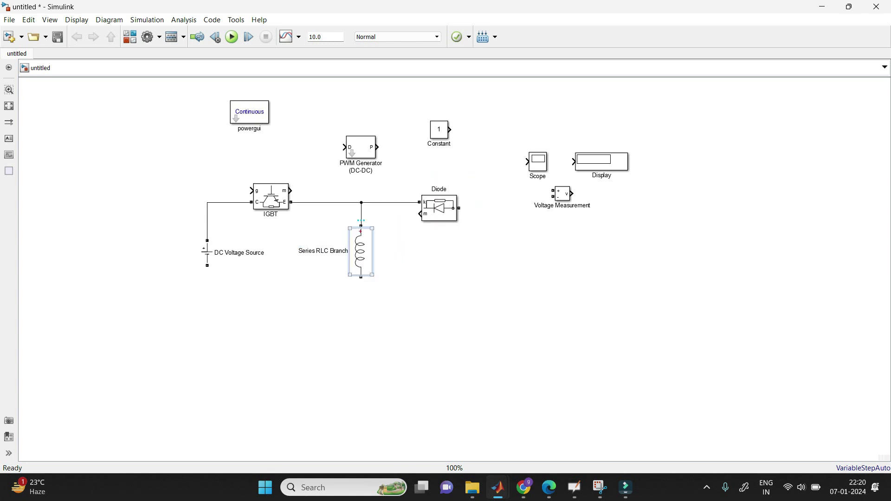
- Copy the inductor branch to make a capacitor (C) and a load resistor (R), connected in parallel behind the diode
{"action": "left_click_drag", "start_coordinate": [361, 252], "coordinate": [436, 251]}
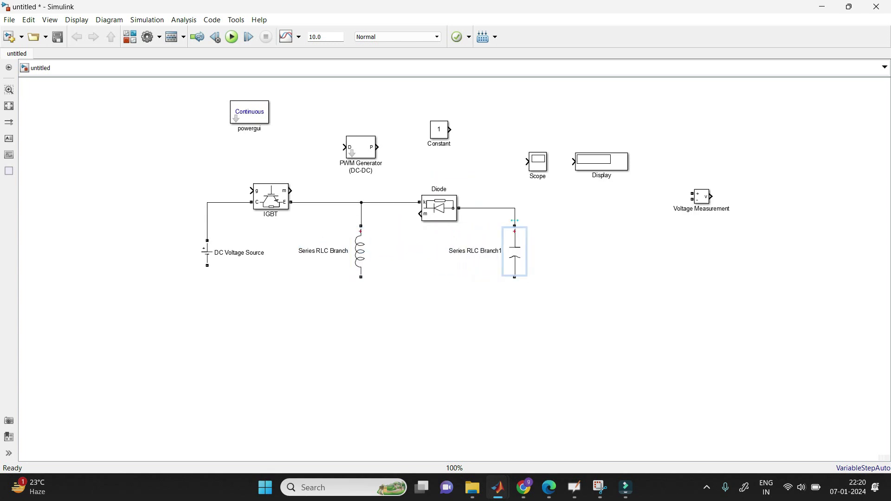
{"action": "double_click", "coordinate": [515, 253]}
{"action": "left_click", "coordinate": [687, 298]}
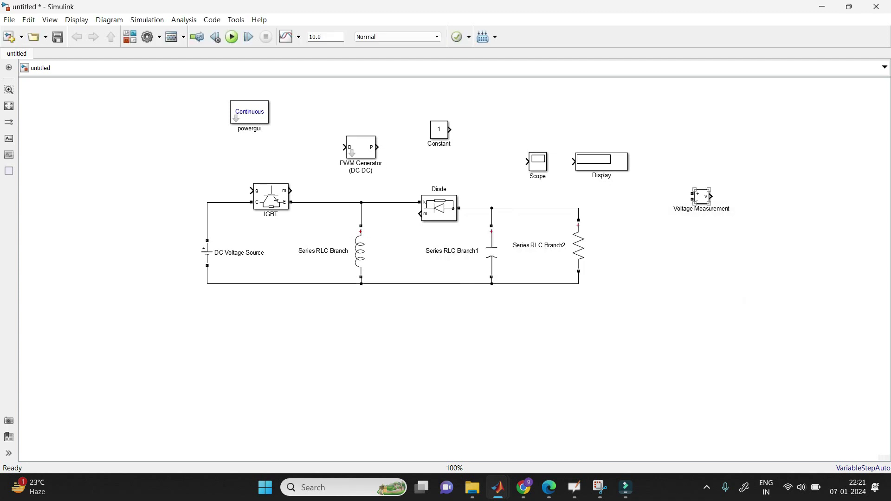
- Connect the Voltage Measurement block across the load resistor and wire its output to the Scope and Display
{"action": "left_click_drag", "start_coordinate": [701, 196], "coordinate": [578, 214]}
{"action": "left_click_drag", "start_coordinate": [643, 249], "coordinate": [578, 277]}
{"action": "left_click_drag", "start_coordinate": [537, 161], "coordinate": [727, 197]}
{"action": "left_click_drag", "start_coordinate": [715, 196], "coordinate": [663, 246]}
{"action": "left_click_drag", "start_coordinate": [602, 161], "coordinate": [738, 255]}
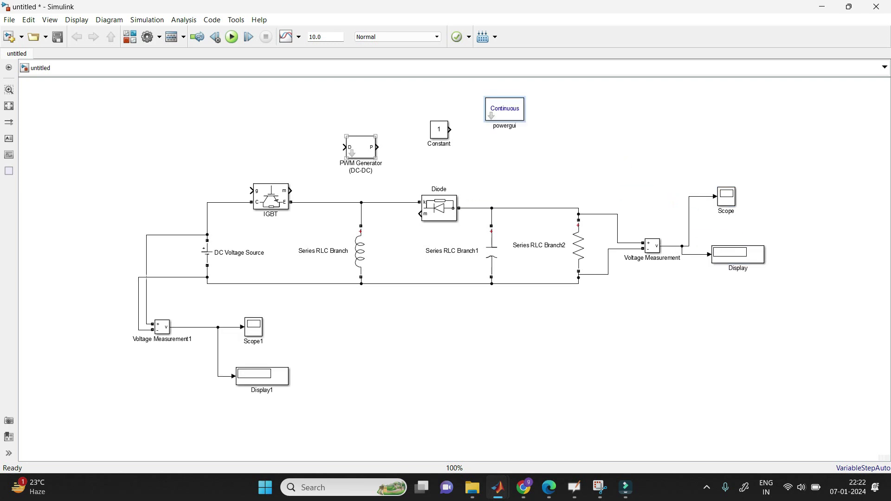
- Wire the PWM Generator output to the IGBT gate and the Constant block to the generator's D input
{"action": "mouse_move", "coordinate": [360, 147]}
{"action": "left_mouse_down"}
{"action": "mouse_move", "coordinate": [169, 147]}
{"action": "mouse_move", "coordinate": [206, 153]}
{"action": "mouse_move", "coordinate": [251, 191]}
{"action": "left_mouse_up"}
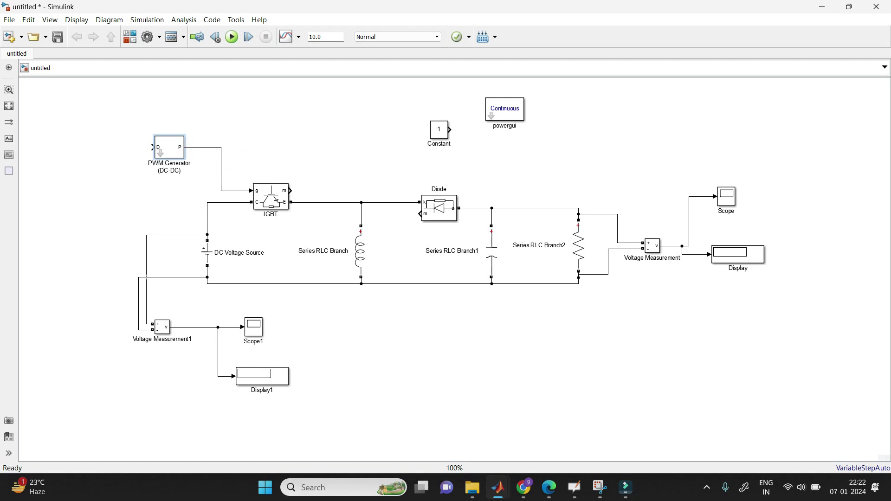
{"action": "left_click_drag", "start_coordinate": [439, 130], "coordinate": [91, 147]}
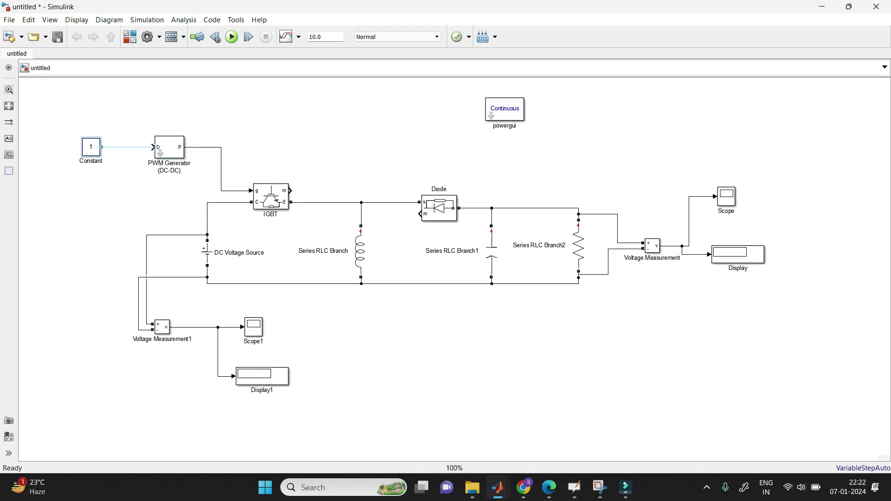
{"action": "left_click", "coordinate": [125, 147]}
- Set the DC Voltage Source amplitude to 50 V and edit the load resistor's resistance
{"action": "key", "text": "alt+Tab"}
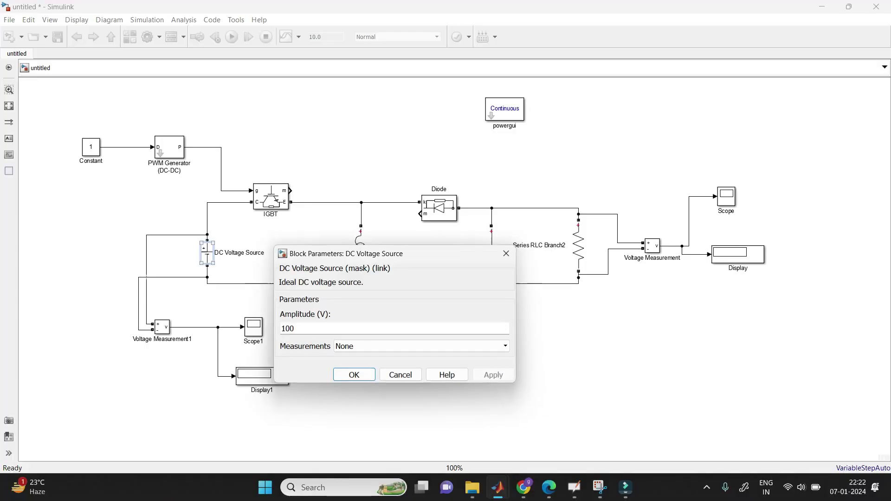
{"action": "double_click", "coordinate": [288, 328]}
{"action": "double_click", "coordinate": [578, 246]}
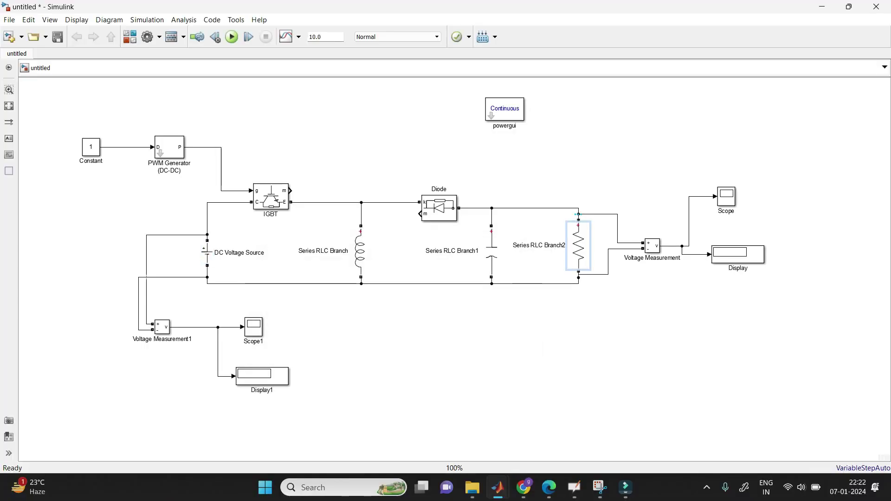
{"action": "double_click", "coordinate": [467, 338]}
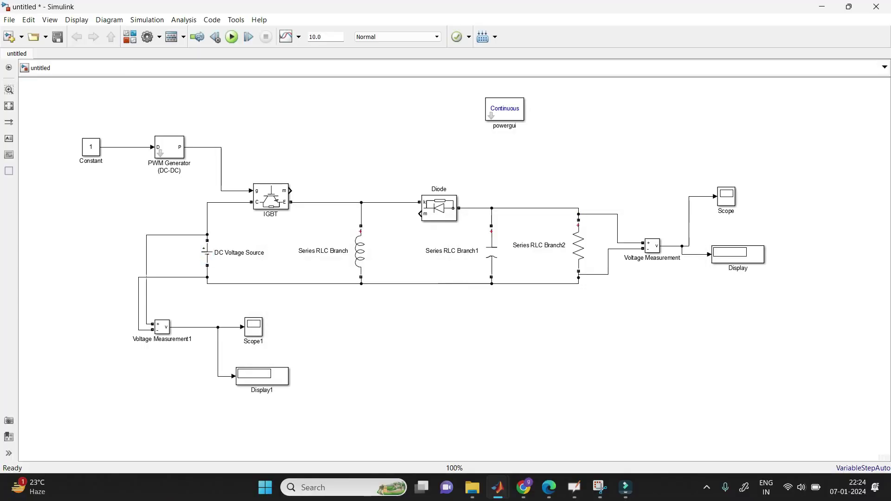
- Open the PWM Generator's switching frequency parameter, and set the duty-cycle Constant value to 0.33
{"action": "double_click", "coordinate": [169, 148]}
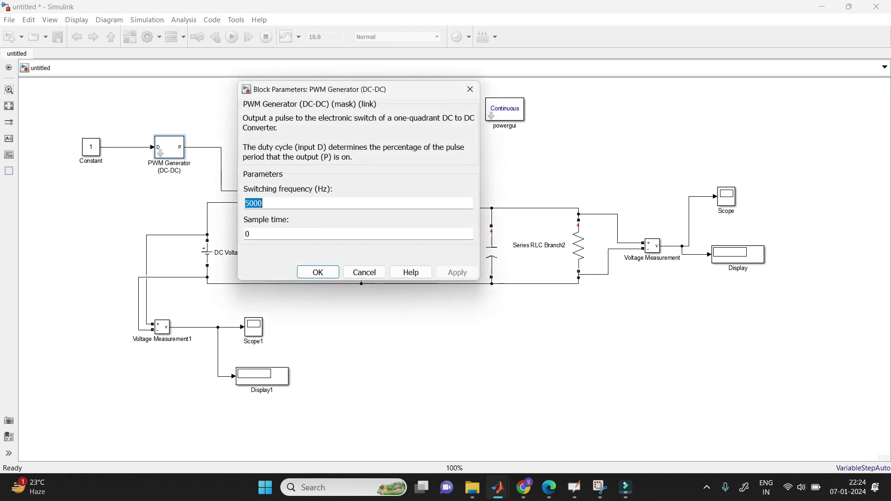
{"action": "double_click", "coordinate": [91, 147]}
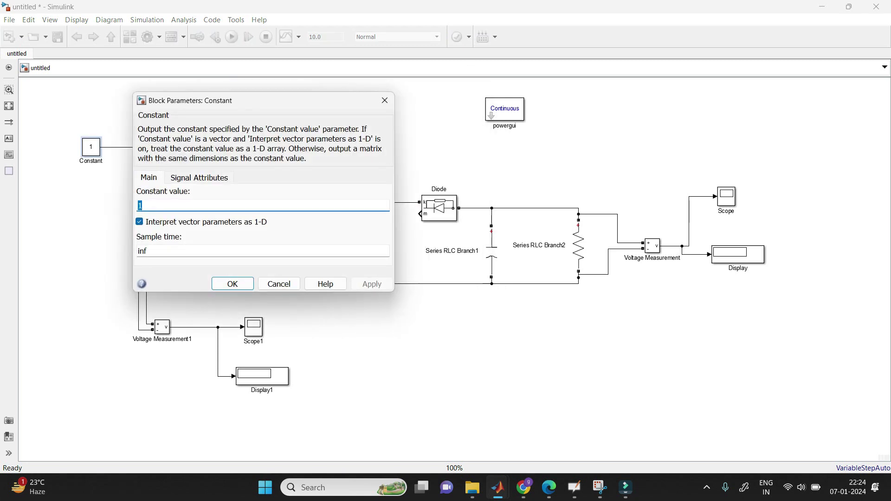
{"action": "type", "text": "0.33"}
{"action": "key", "text": "Return"}
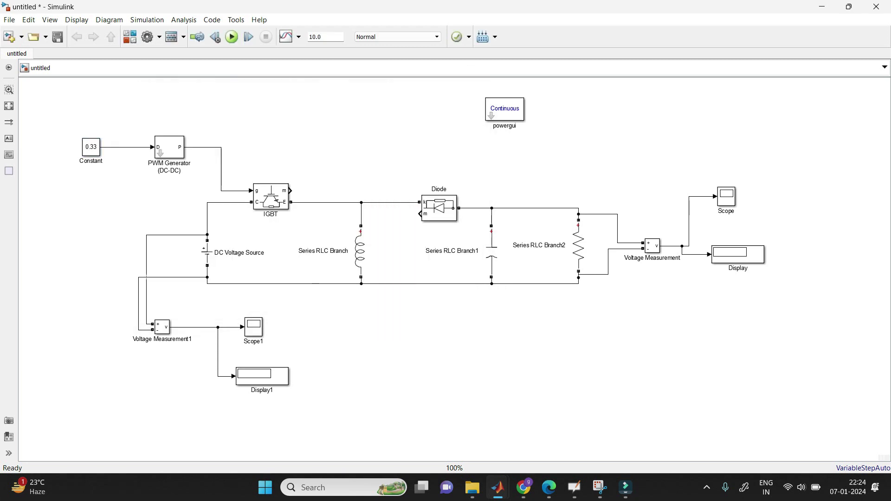
- Set the inductor branch's inductance to 83.34e-6 H
{"action": "double_click", "coordinate": [361, 251]}
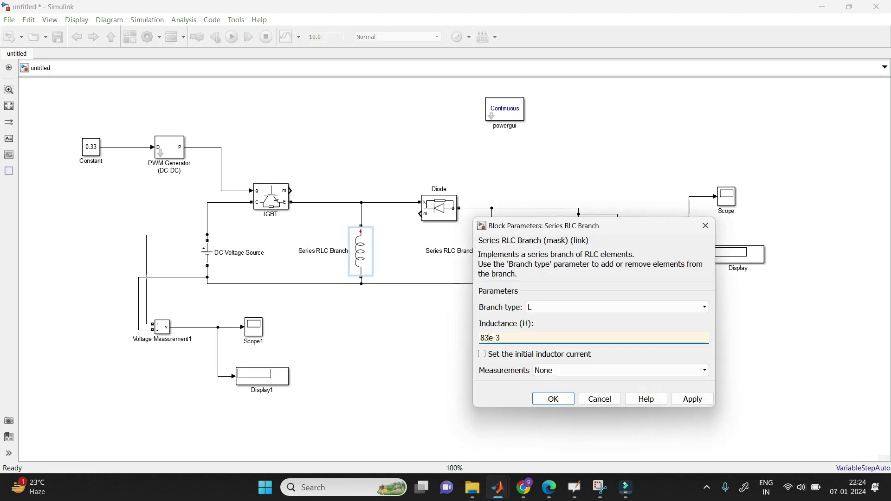
{"action": "type", "text": ".34e-3"}
{"action": "left_click", "coordinate": [510, 338]}
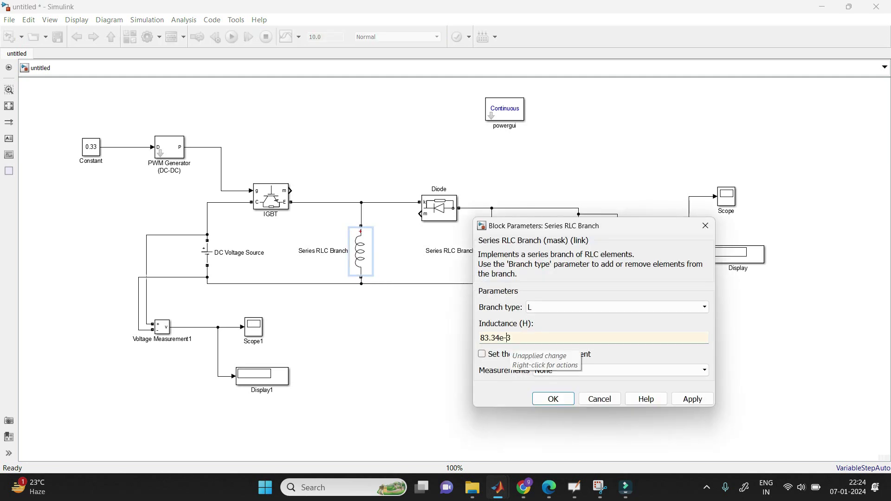
{"action": "key", "text": "BackSpace"}
{"action": "type", "text": "6"}
{"action": "left_click", "coordinate": [553, 399]}
- Set the capacitor branch's capacitance to 55.5e-6 F
{"action": "double_click", "coordinate": [491, 251]}
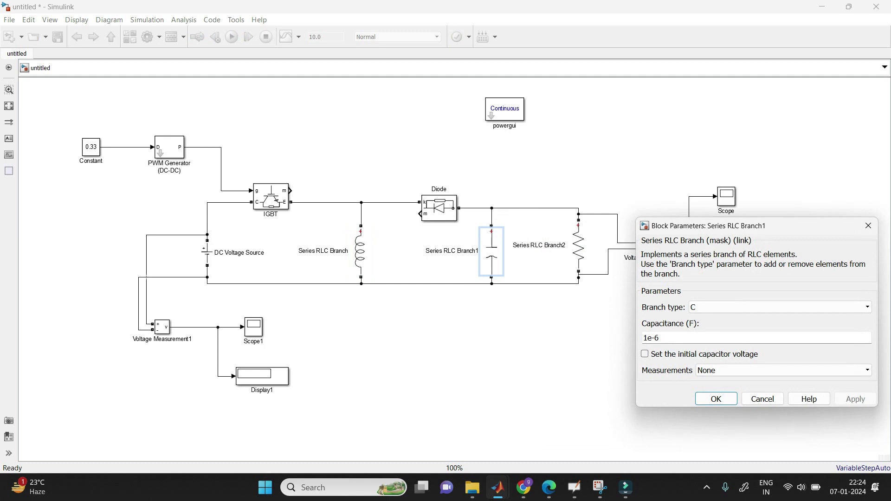
{"action": "left_click", "coordinate": [647, 339]}
{"action": "key", "text": "BackSpace"}
{"action": "type", "text": "55"}
{"action": "type", "text": ".5"}
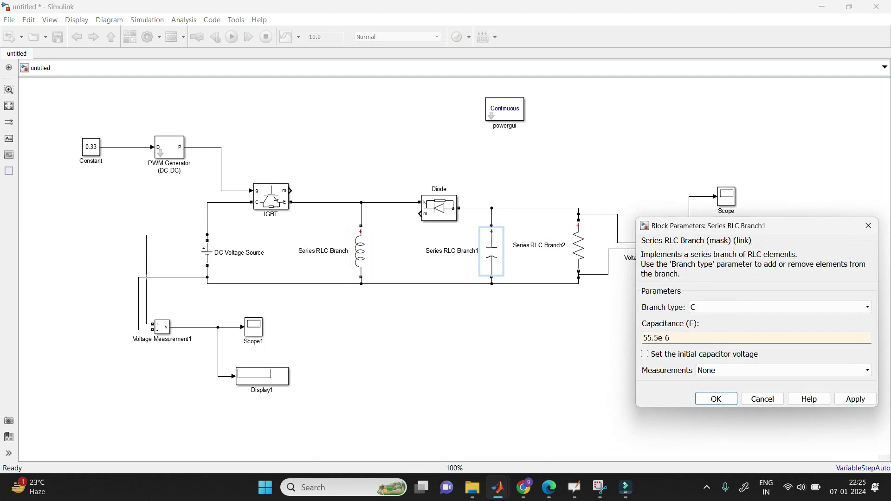
{"action": "key", "text": "Return"}
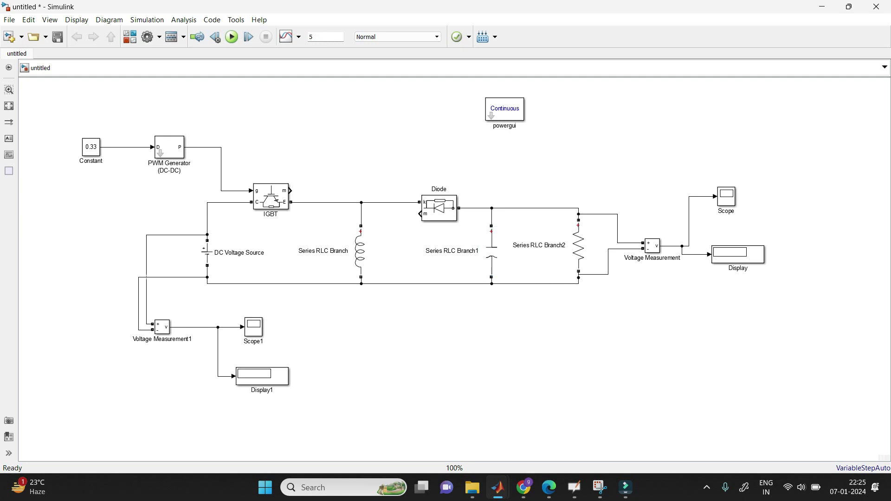
- Run the simulation with a stop time of 5 and examine the source voltage on its display and scope
{"action": "key", "text": "ctrl+t"}
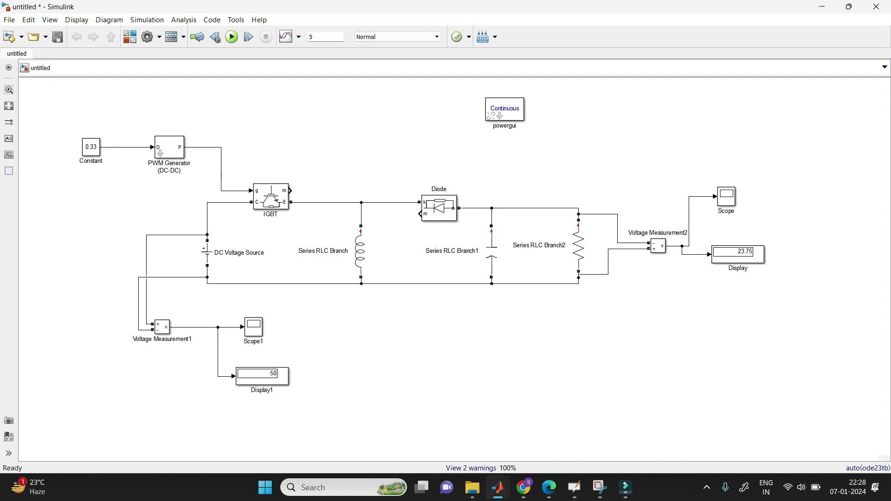
{"action": "left_click", "coordinate": [263, 376]}
{"action": "scroll", "coordinate": [217, 404], "scroll_direction": "up", "scroll_amount": 3}
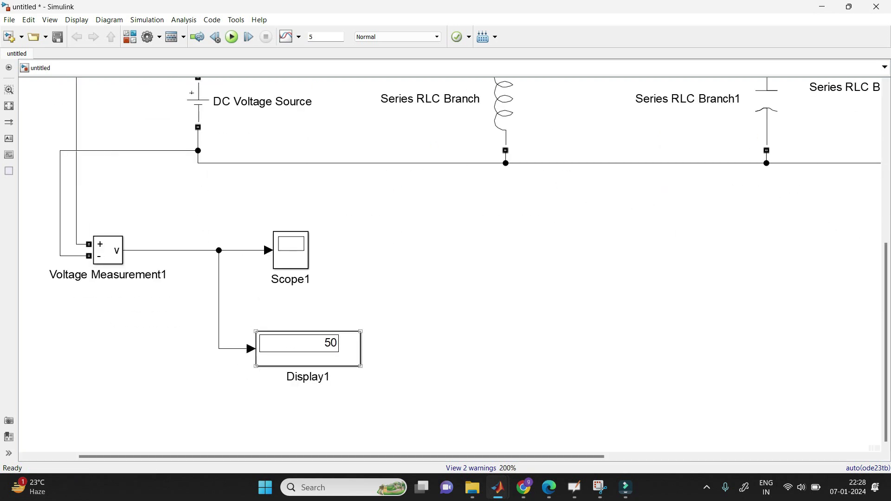
{"action": "scroll", "coordinate": [297, 251], "scroll_direction": "down", "scroll_amount": 2}
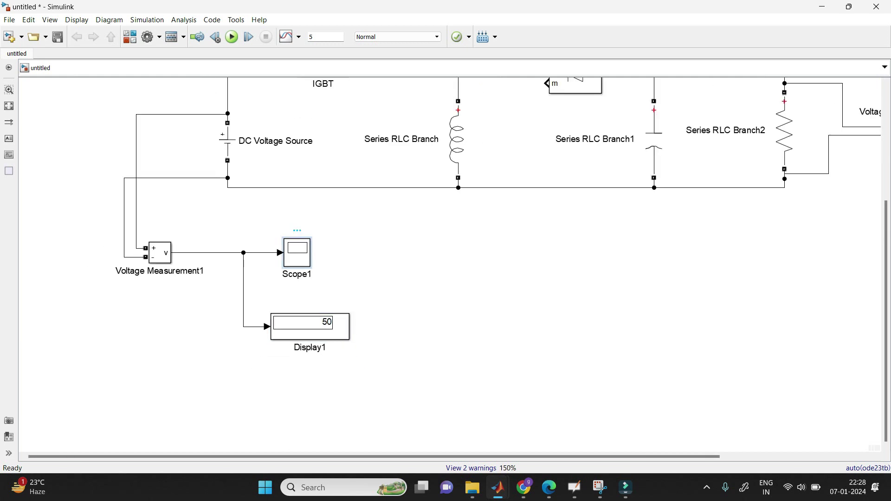
{"action": "double_click", "coordinate": [297, 253]}
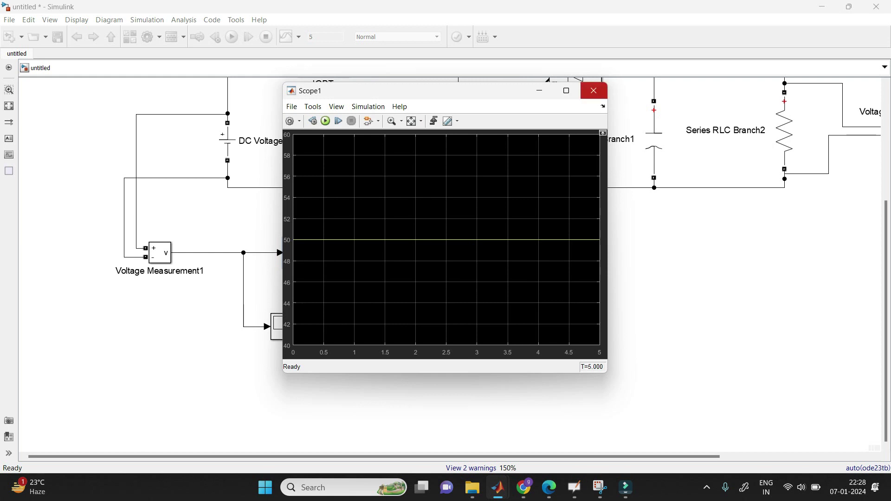
{"action": "left_click", "coordinate": [594, 91]}
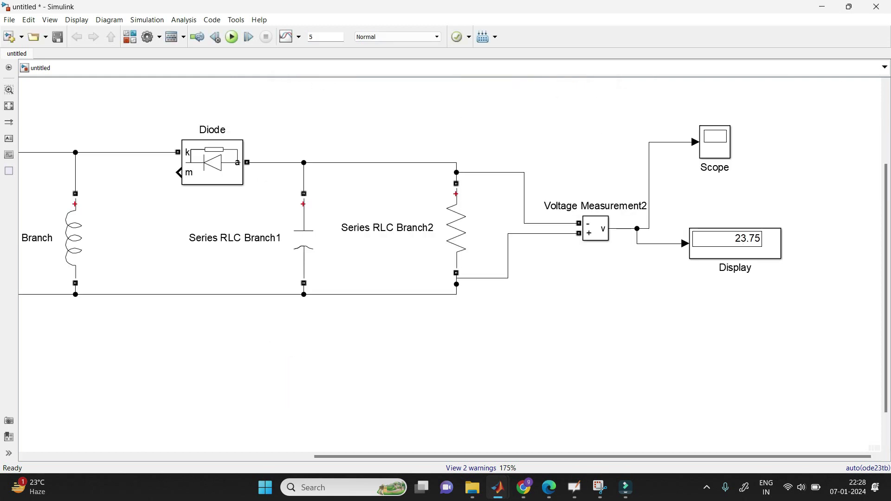
- Examine the converter's output voltage on the load-side display and in the Scope waveform
{"action": "scroll", "coordinate": [760, 250], "scroll_direction": "up", "scroll_amount": 1}
{"action": "left_click", "coordinate": [759, 250]}
{"action": "scroll", "coordinate": [759, 247], "scroll_direction": "up", "scroll_amount": 1}
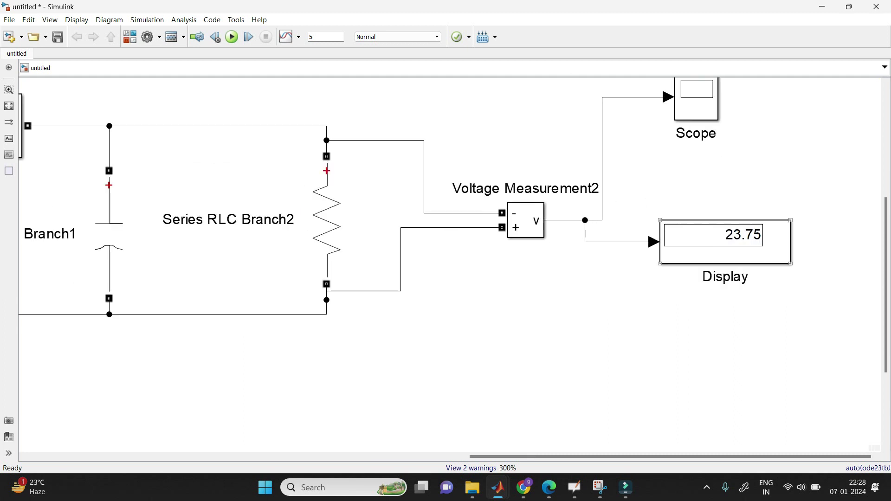
{"action": "scroll", "coordinate": [757, 246], "scroll_direction": "down", "scroll_amount": 2}
{"action": "left_click", "coordinate": [714, 141]}
{"action": "double_click", "coordinate": [715, 141]}
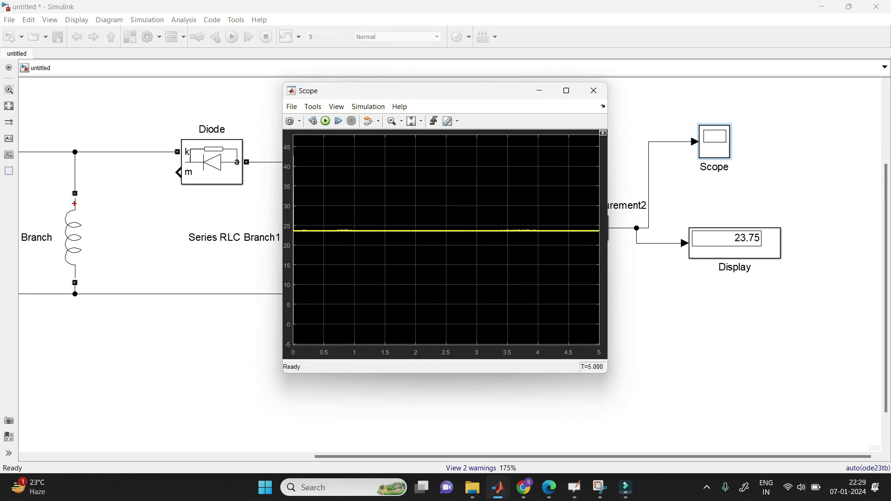
- Close the output voltage waveform and set the Constant block feeding the PWM generator's duty cycle to 0.75
{"action": "left_click", "coordinate": [593, 91]}
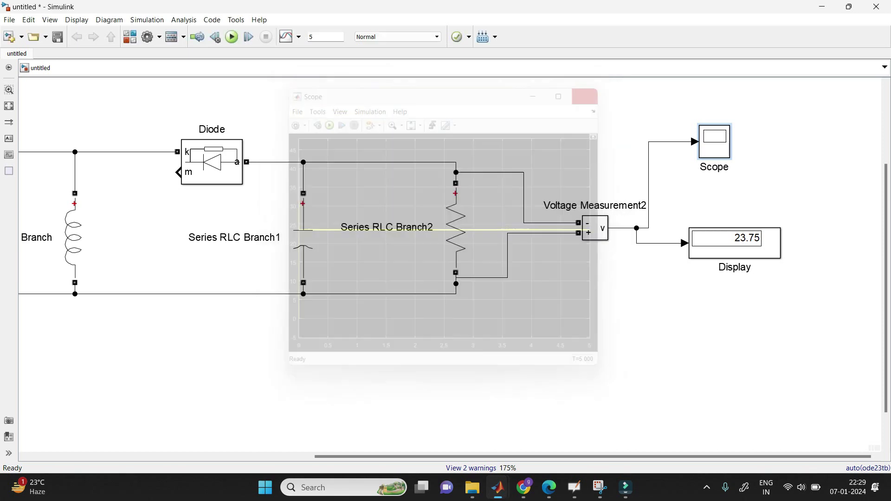
{"action": "scroll", "coordinate": [617, 294], "scroll_direction": "down", "scroll_amount": 3}
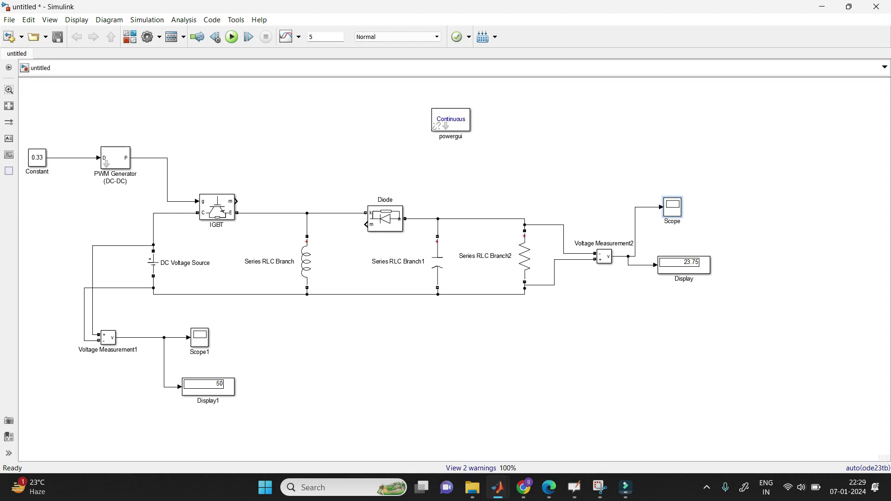
{"action": "scroll", "coordinate": [31, 172], "scroll_direction": "up", "scroll_amount": 3}
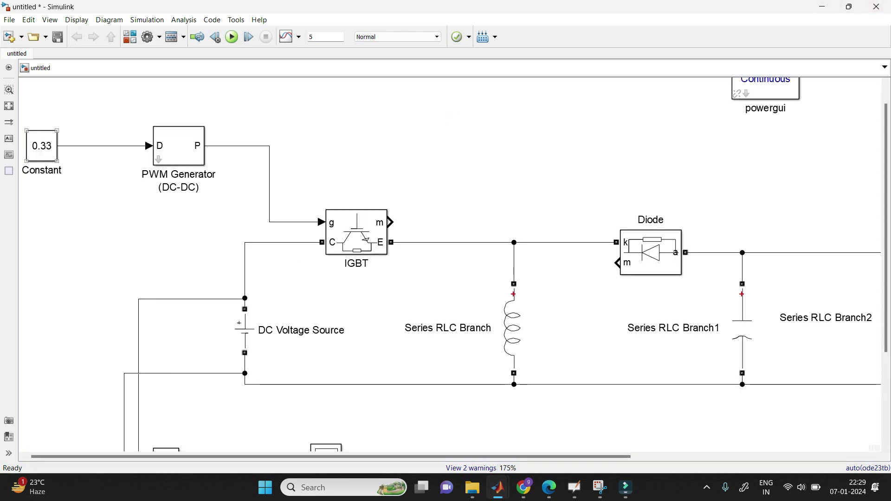
{"action": "double_click", "coordinate": [42, 146]}
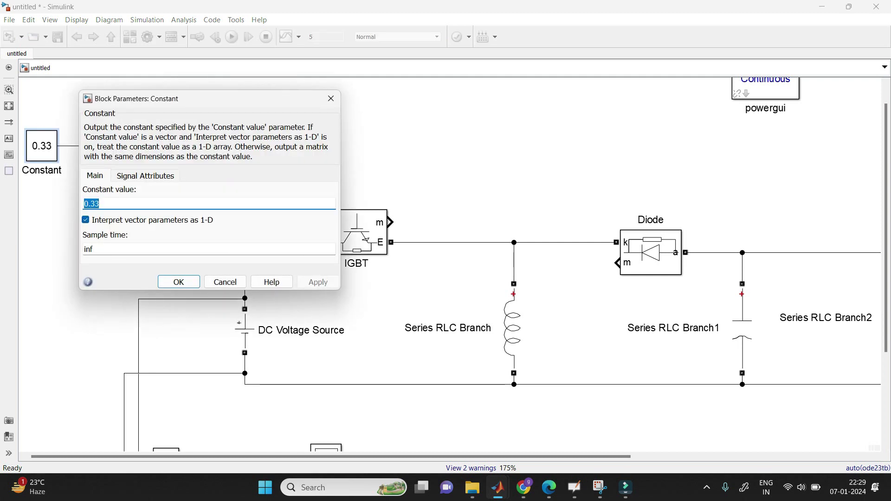
{"action": "type", "text": "0.75"}
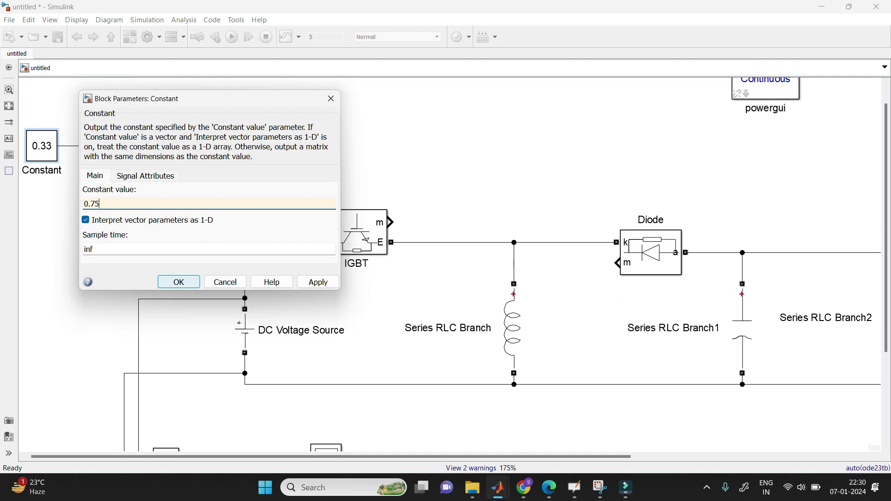
{"action": "key", "text": "Return"}
{"action": "key", "text": "space"}
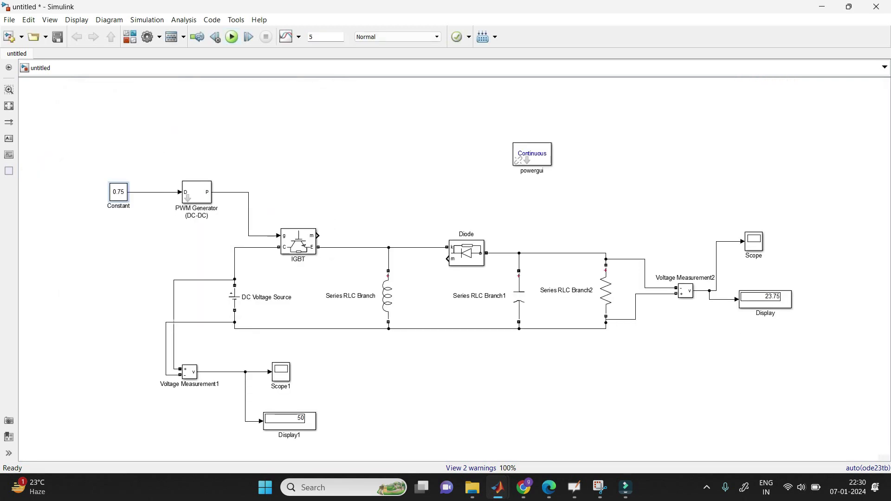
- Rerun the simulation with the new duty cycle and compare the source voltage with the load-side output voltage on their displays
{"action": "left_click", "coordinate": [284, 421]}
{"action": "scroll", "coordinate": [261, 433], "scroll_direction": "up", "scroll_amount": 3}
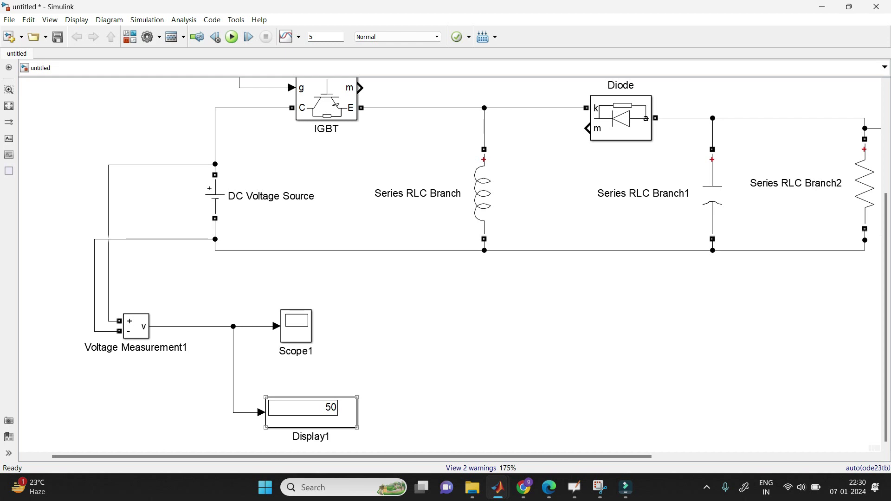
{"action": "left_click_drag", "start_coordinate": [352, 457], "coordinate": [572, 457]}
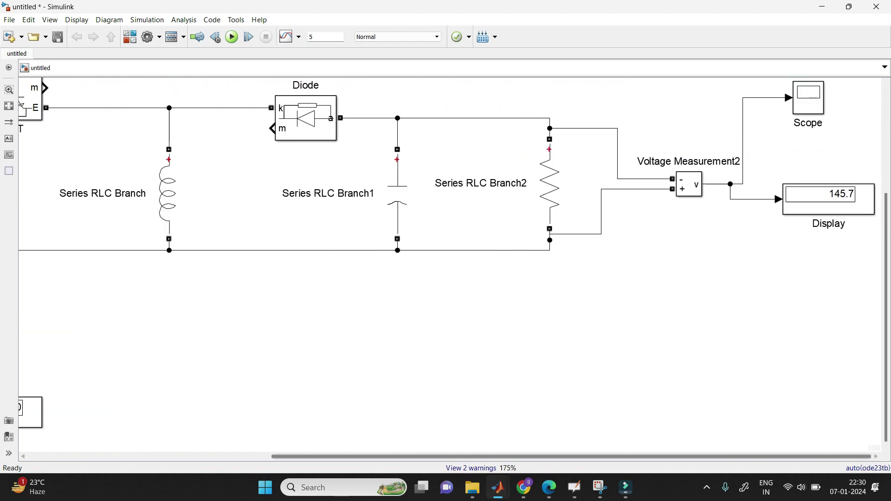
{"action": "left_click", "coordinate": [852, 202]}
{"action": "scroll", "coordinate": [851, 203], "scroll_direction": "up", "scroll_amount": 1}
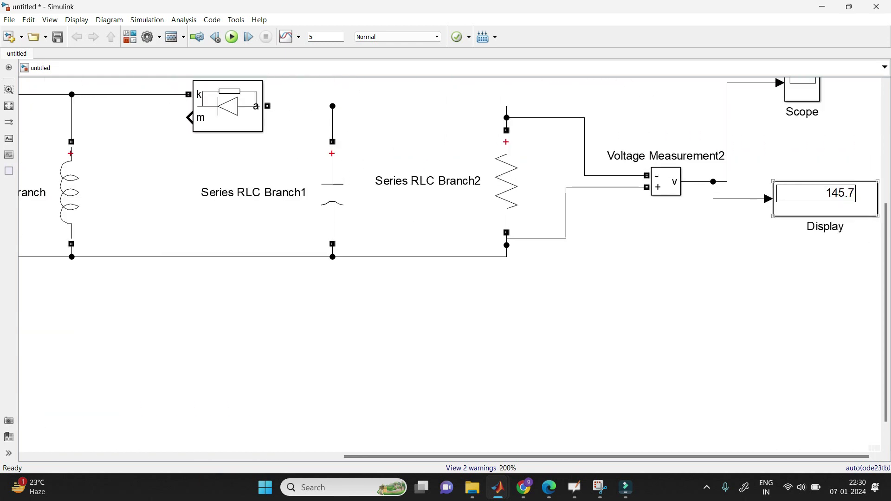
{"action": "scroll", "coordinate": [836, 204], "scroll_direction": "down", "scroll_amount": 4}
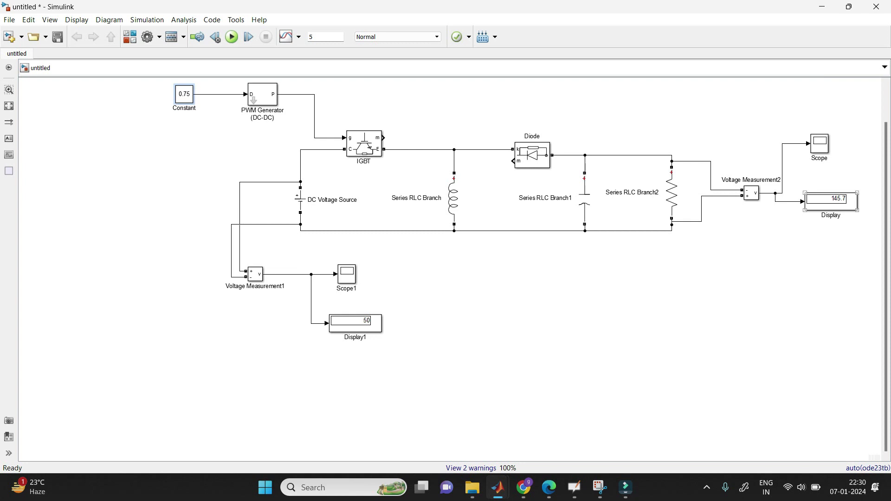